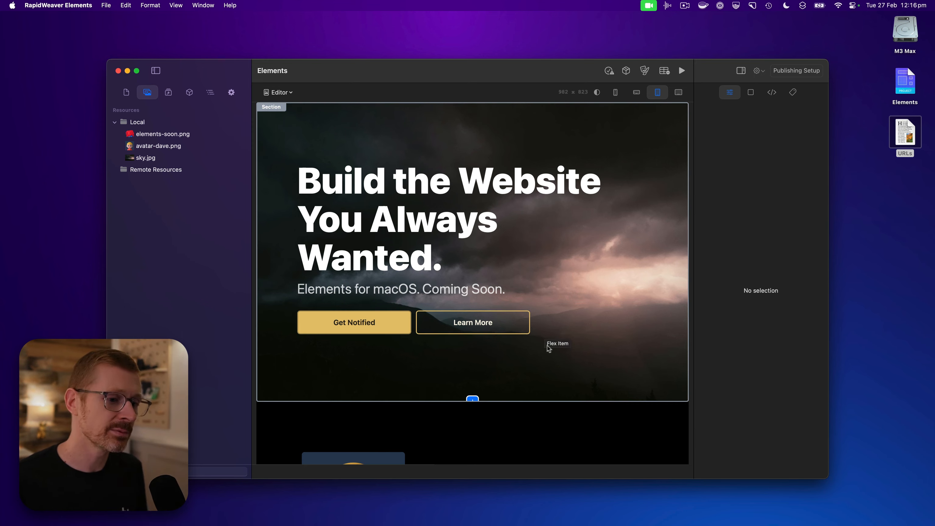
Look over the page's sections and select the hero section to show its background image settings
{"action": "scroll", "coordinate": [598, 356], "scroll_direction": "down", "scroll_amount": 5}
{"action": "scroll", "coordinate": [598, 356], "scroll_direction": "down", "scroll_amount": 15}
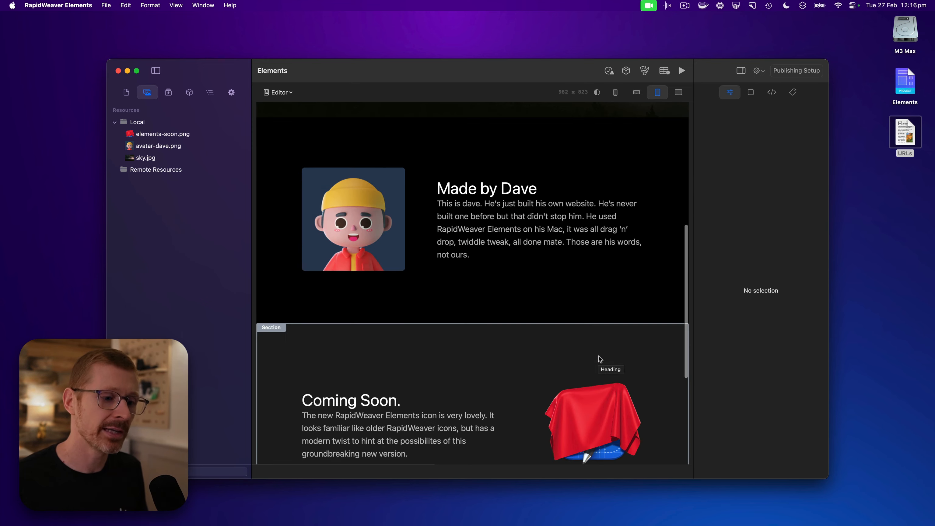
{"action": "scroll", "coordinate": [599, 359], "scroll_direction": "up", "scroll_amount": 20}
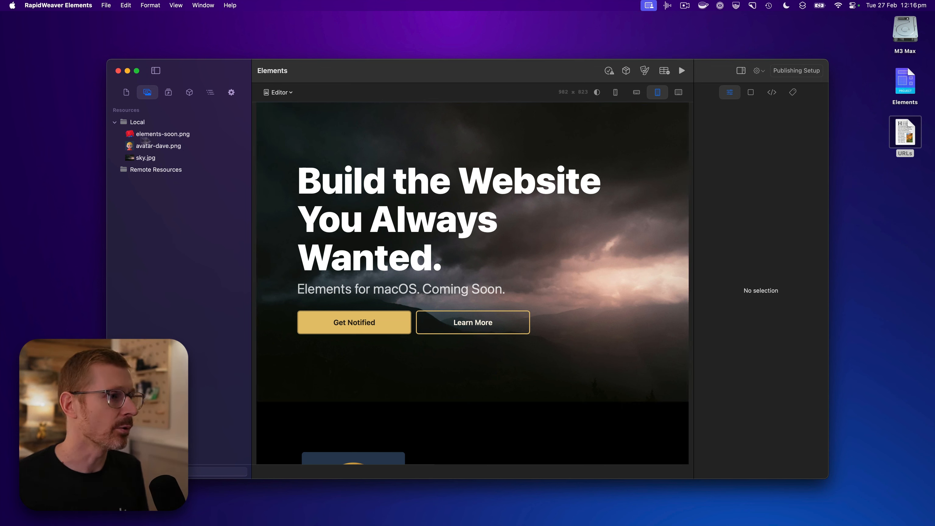
{"action": "left_click", "coordinate": [502, 140]}
{"action": "scroll", "coordinate": [760, 325], "scroll_direction": "down", "scroll_amount": 3}
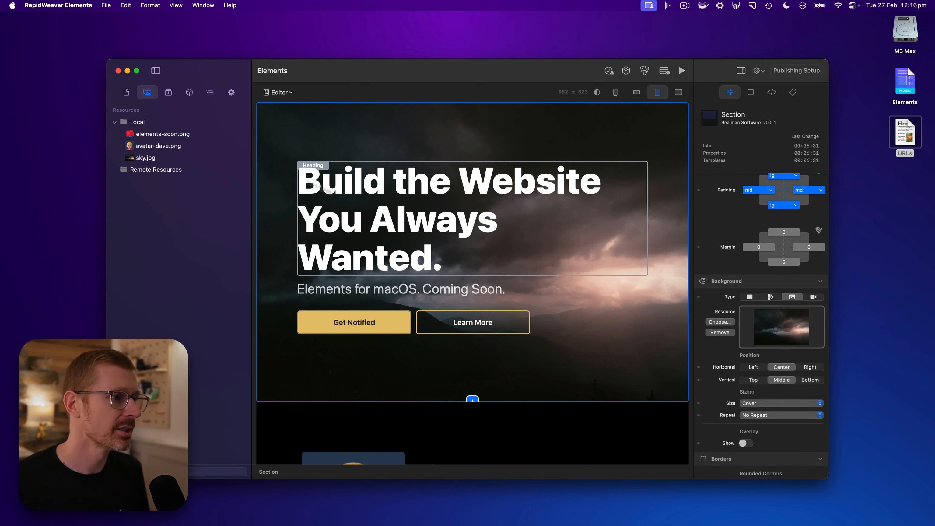
{"action": "scroll", "coordinate": [379, 142], "scroll_direction": "down", "scroll_amount": 10}
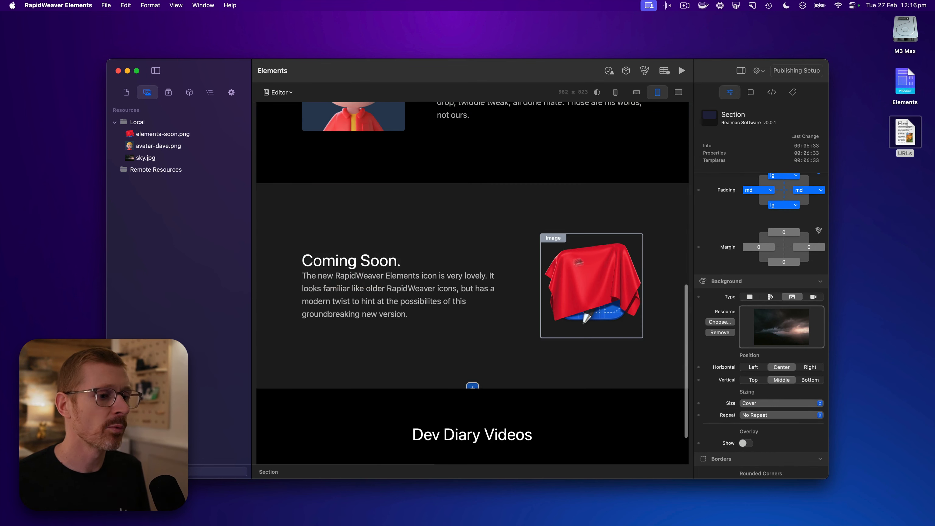
{"action": "scroll", "coordinate": [553, 263], "scroll_direction": "up", "scroll_amount": 6}
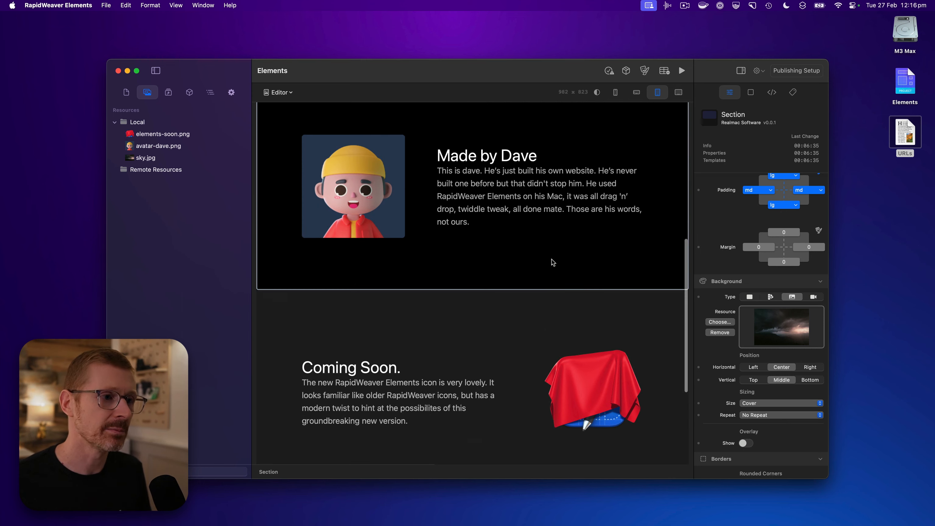
{"action": "scroll", "coordinate": [553, 262], "scroll_direction": "up", "scroll_amount": 4}
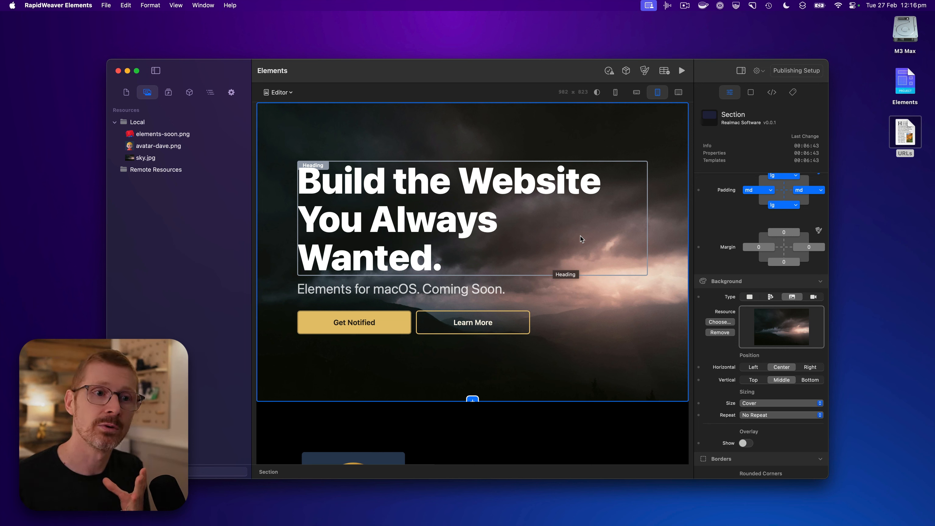
Open the URLs text file from the desktop to get at its list of image addresses
{"action": "left_click", "coordinate": [909, 137]}
{"action": "double_click", "coordinate": [909, 137]}
{"action": "key", "text": "super+a"}
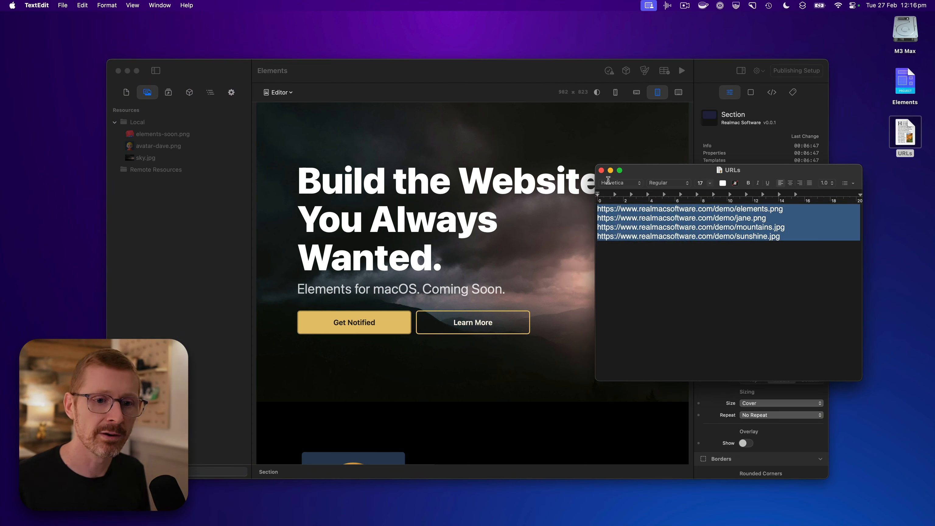
{"action": "left_click", "coordinate": [694, 260]}
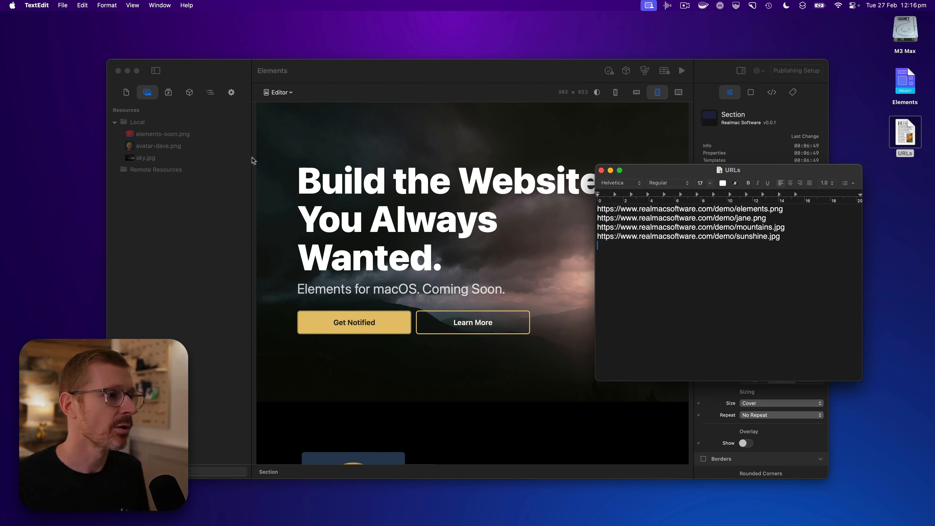
Start adding a remote resource to the Remote Resources folder and copy the mountains.jpg address from the URLs file
{"action": "left_click", "coordinate": [238, 155]}
{"action": "right_click", "coordinate": [178, 170]}
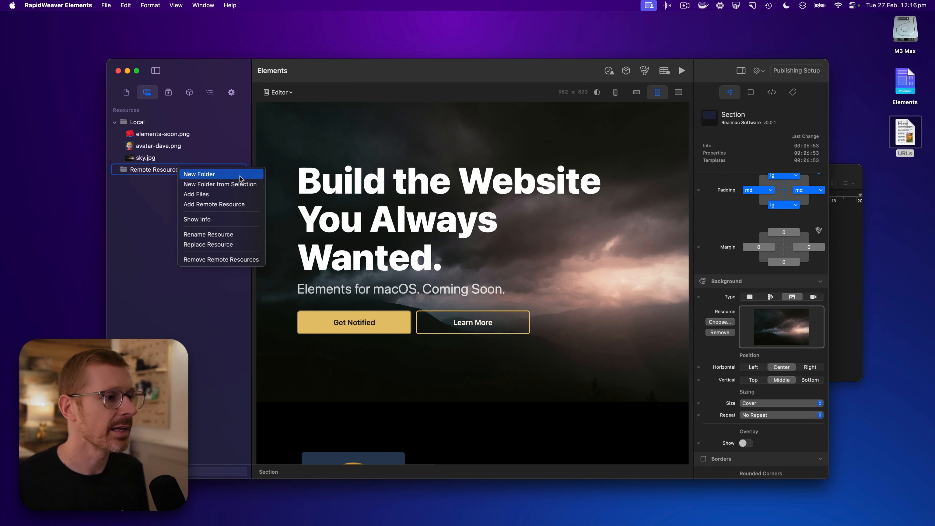
{"action": "left_click", "coordinate": [254, 205]}
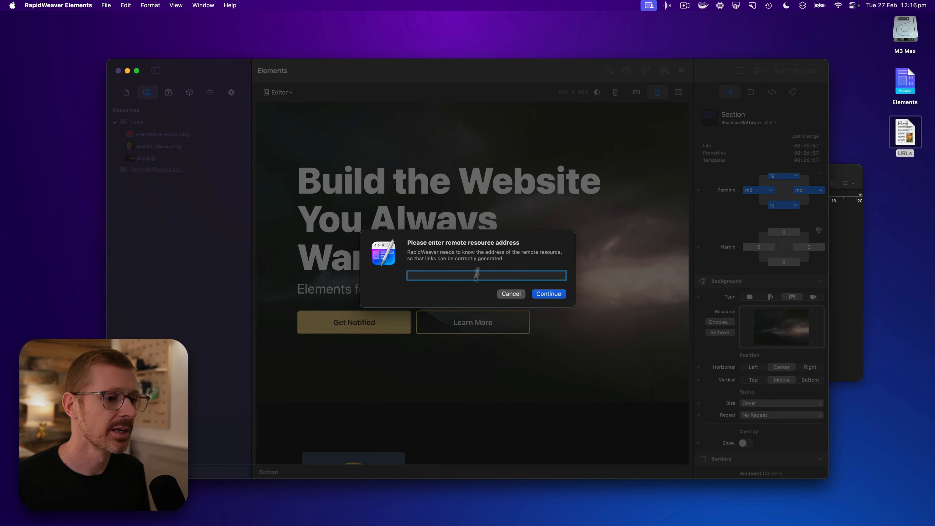
{"action": "left_click", "coordinate": [848, 266]}
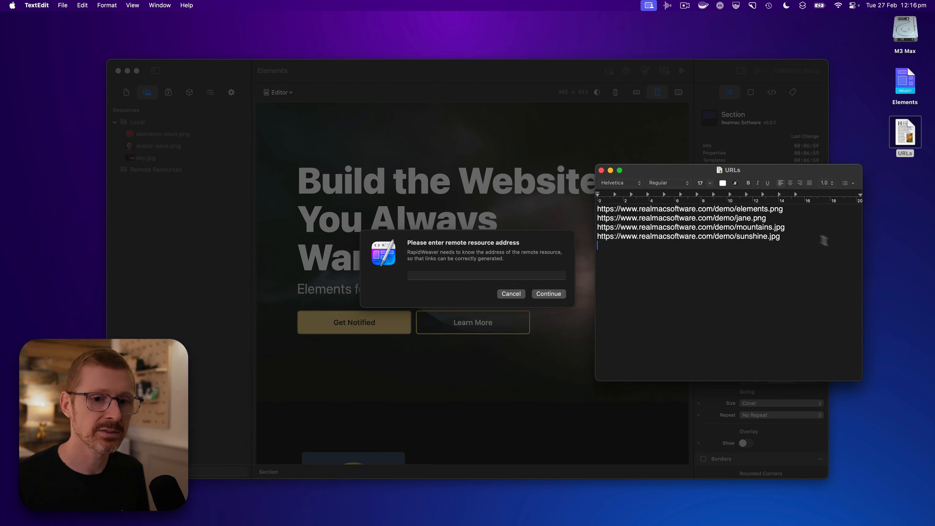
{"action": "left_click_drag", "start_coordinate": [784, 209], "coordinate": [583, 201]}
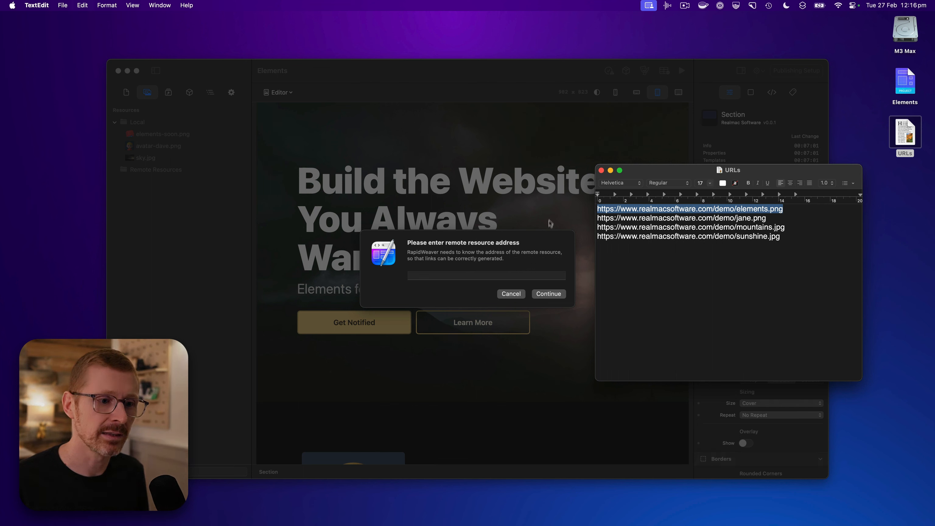
{"action": "left_click", "coordinate": [535, 251]}
{"action": "left_click", "coordinate": [813, 229]}
{"action": "left_click_drag", "start_coordinate": [811, 228], "coordinate": [557, 225]}
{"action": "key", "text": "super+c"}
{"action": "left_click", "coordinate": [507, 283]}
{"action": "key", "text": "super+v"}
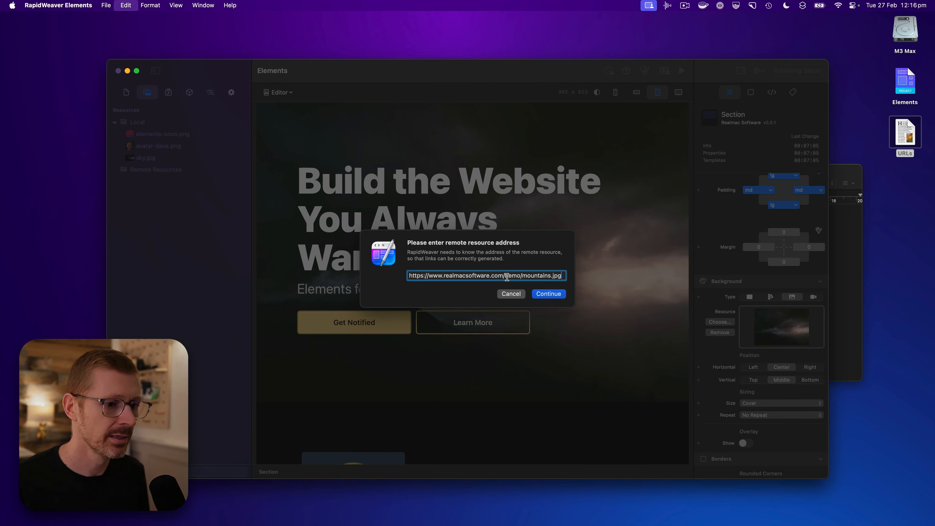
{"action": "left_click", "coordinate": [548, 294]}
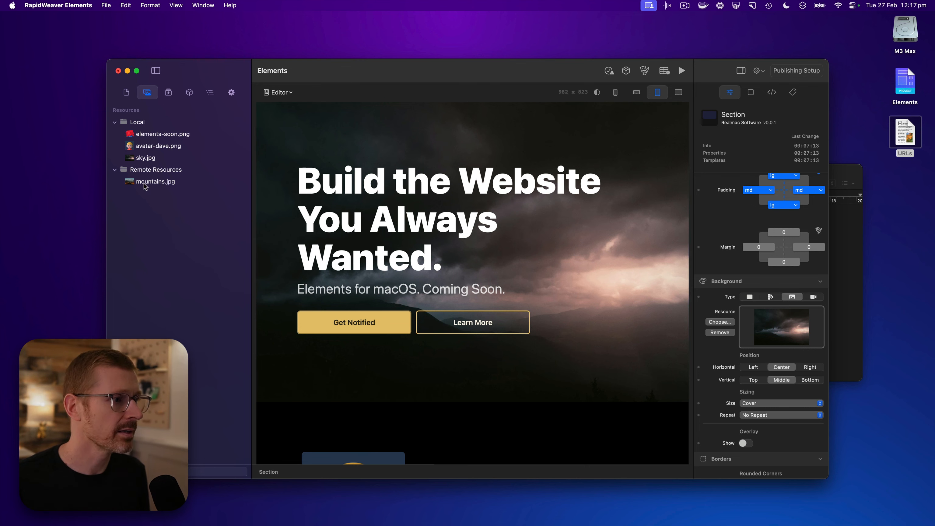
{"action": "left_click_drag", "start_coordinate": [152, 184], "coordinate": [786, 324]}
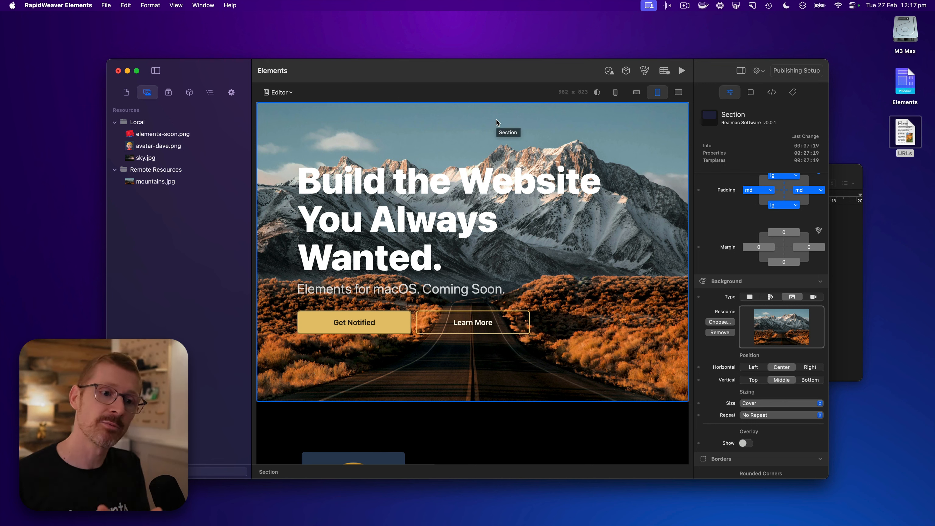
Compare the resource info of the remote mountains.jpg with that of the local sky.jpg and avatar-dave.png, and close the info window
{"action": "left_click", "coordinate": [156, 182]}
{"action": "right_click", "coordinate": [156, 183]}
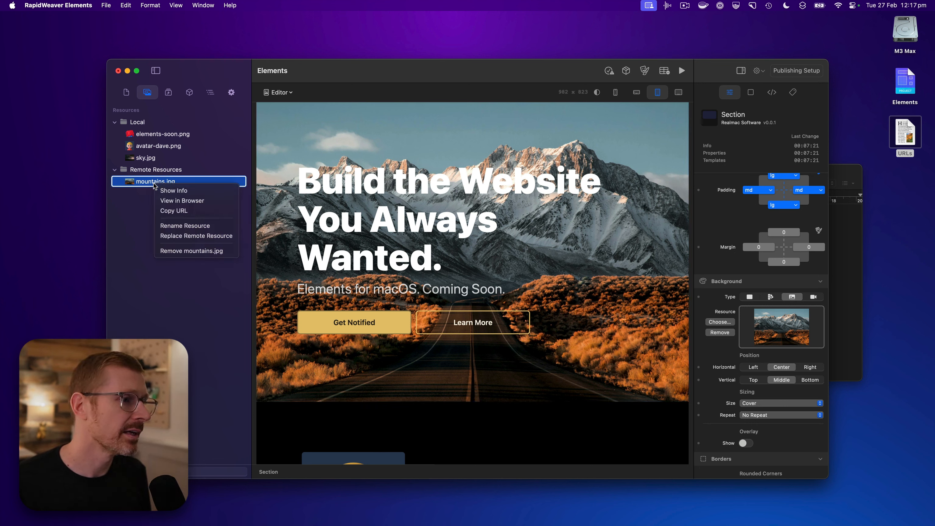
{"action": "left_click", "coordinate": [186, 190]}
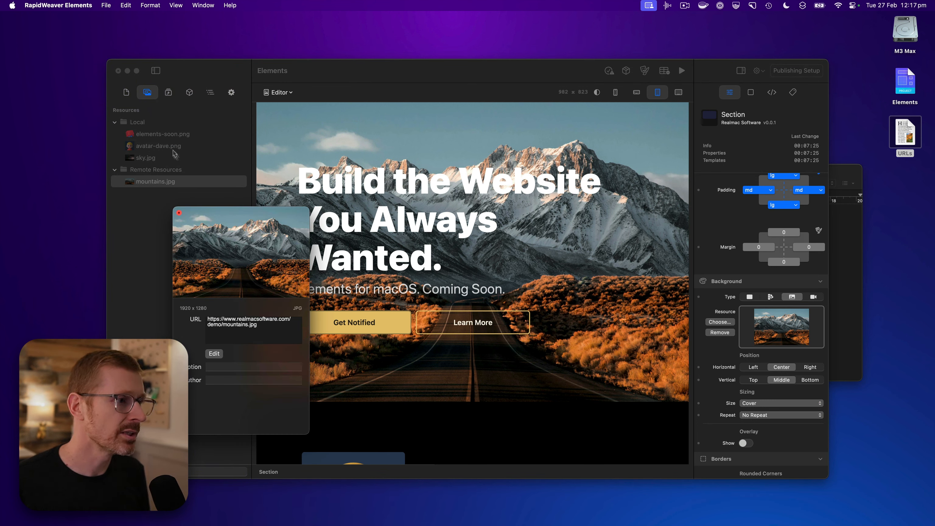
{"action": "left_click", "coordinate": [162, 159]}
{"action": "left_click", "coordinate": [154, 159]}
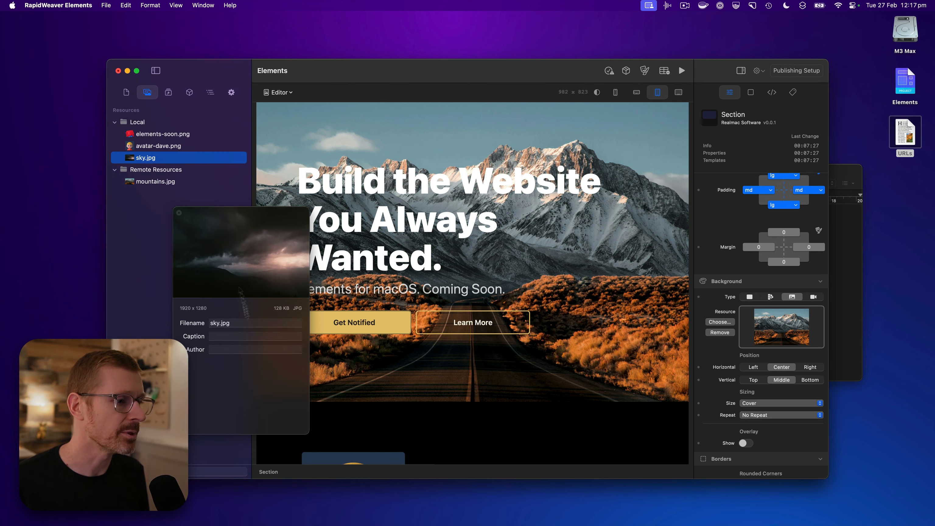
{"action": "left_click", "coordinate": [188, 145]}
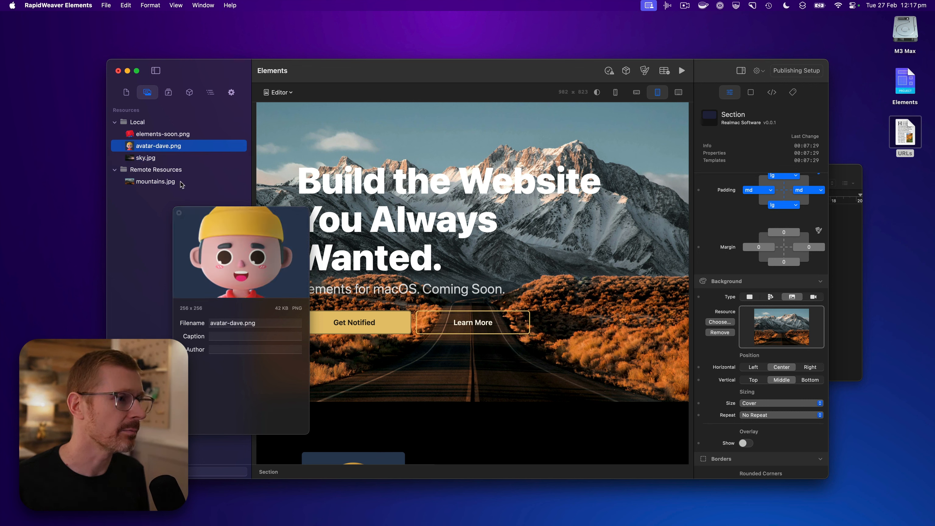
{"action": "left_click", "coordinate": [181, 182]}
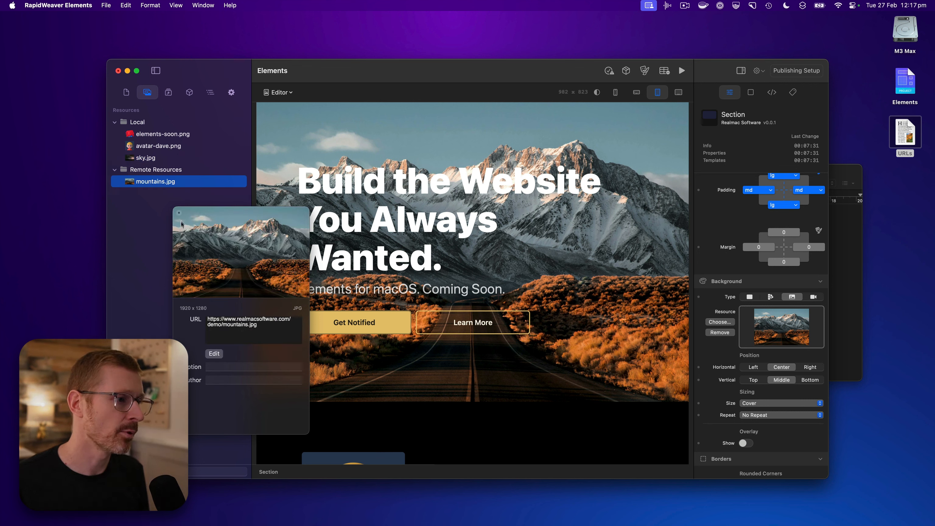
{"action": "left_click", "coordinate": [179, 213]}
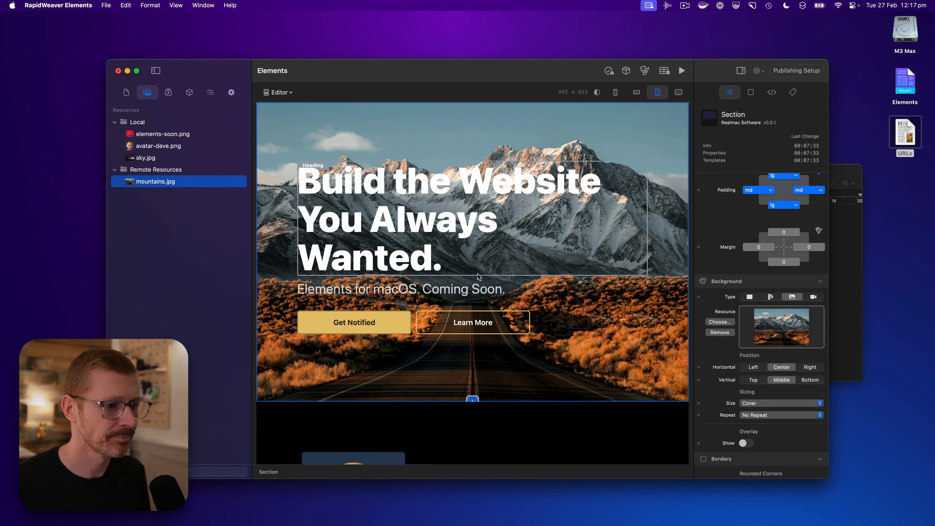
Select the avatar image in the Made by Dave section
{"action": "scroll", "coordinate": [478, 276], "scroll_direction": "down", "scroll_amount": 3}
{"action": "scroll", "coordinate": [476, 282], "scroll_direction": "down", "scroll_amount": 1}
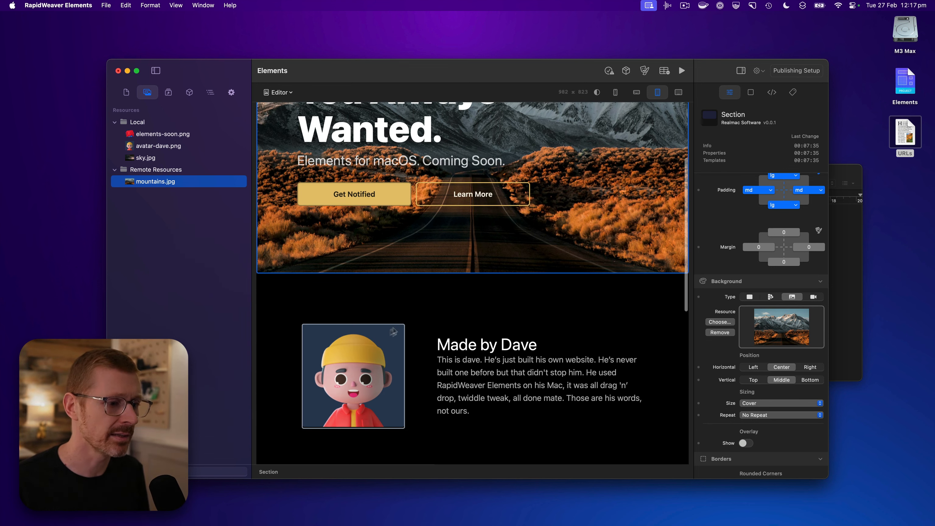
{"action": "left_click", "coordinate": [392, 332]}
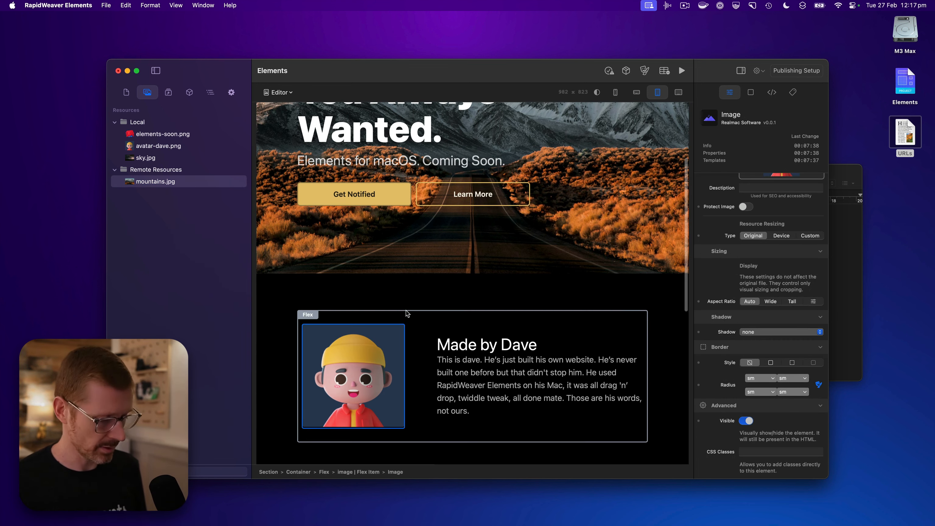
Switch to Safari and view the elements.png and jane.png images, checking the web address of elements.png
{"action": "key", "text": "super+Tab"}
{"action": "key", "text": "super+Tab"}
{"action": "key", "text": "super+Tab"}
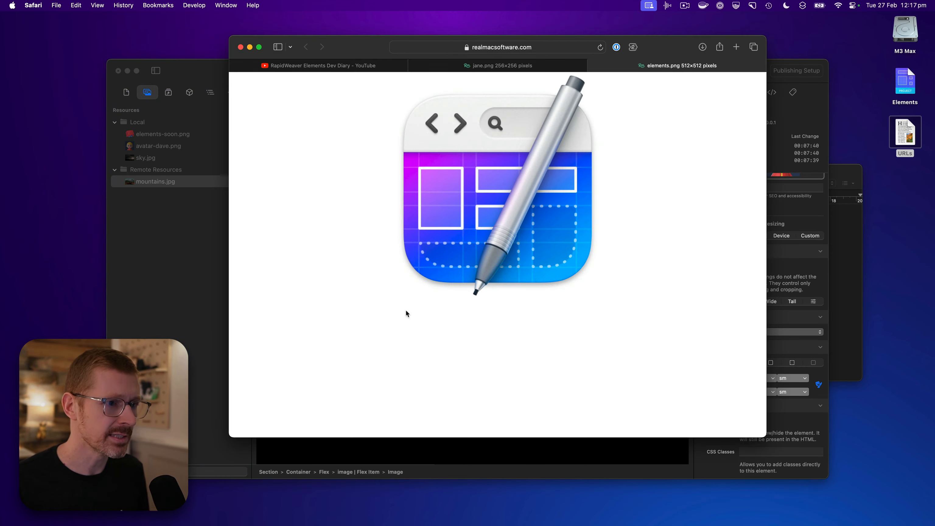
{"action": "left_click", "coordinate": [526, 51]}
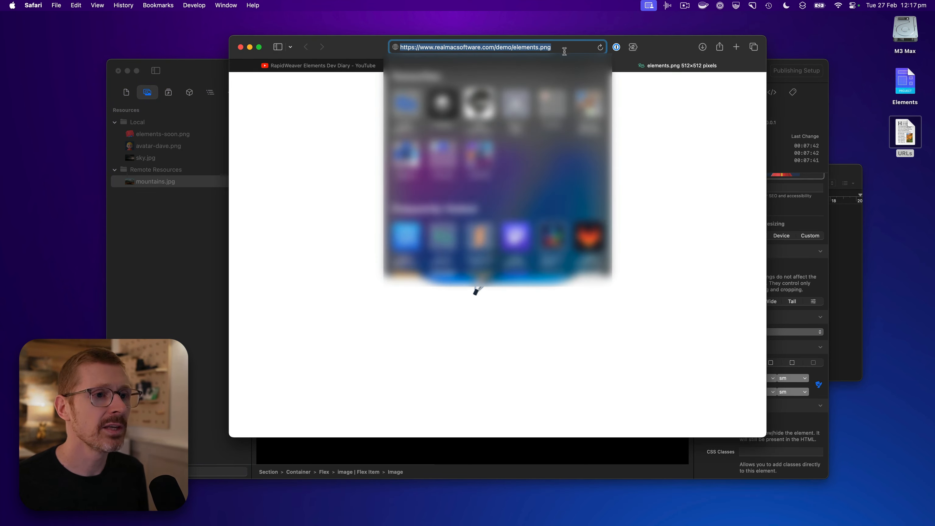
{"action": "left_click", "coordinate": [669, 99]}
{"action": "left_click", "coordinate": [548, 66]}
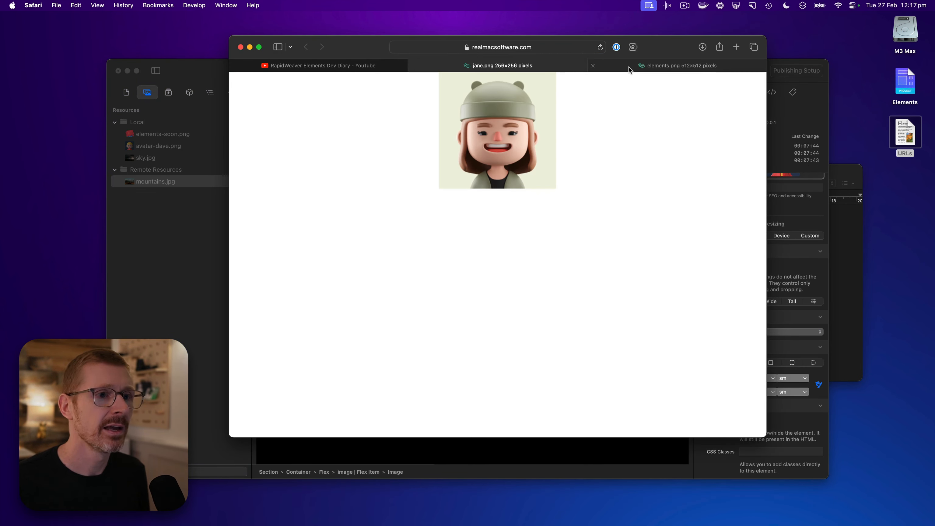
{"action": "left_click", "coordinate": [629, 67]}
{"action": "left_click", "coordinate": [561, 67]}
{"action": "left_click", "coordinate": [629, 67]}
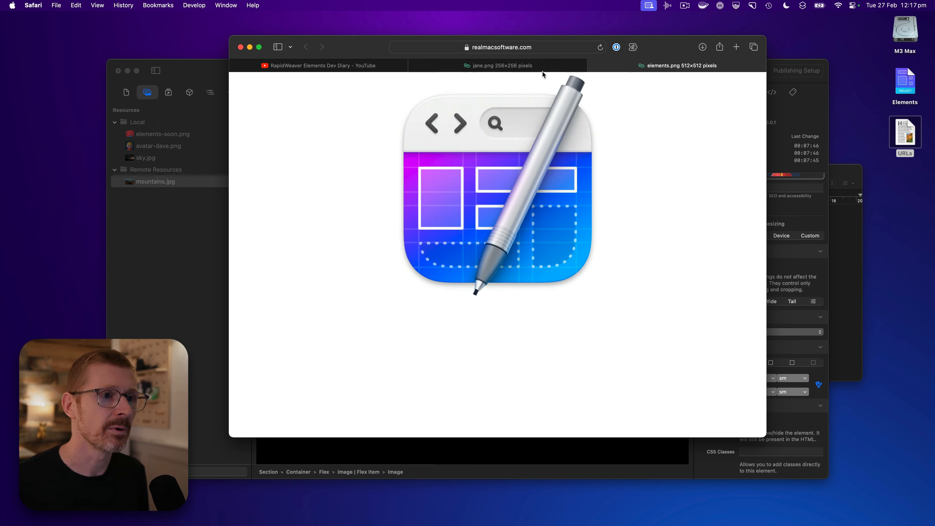
{"action": "left_click", "coordinate": [558, 66]}
{"action": "left_click", "coordinate": [592, 65]}
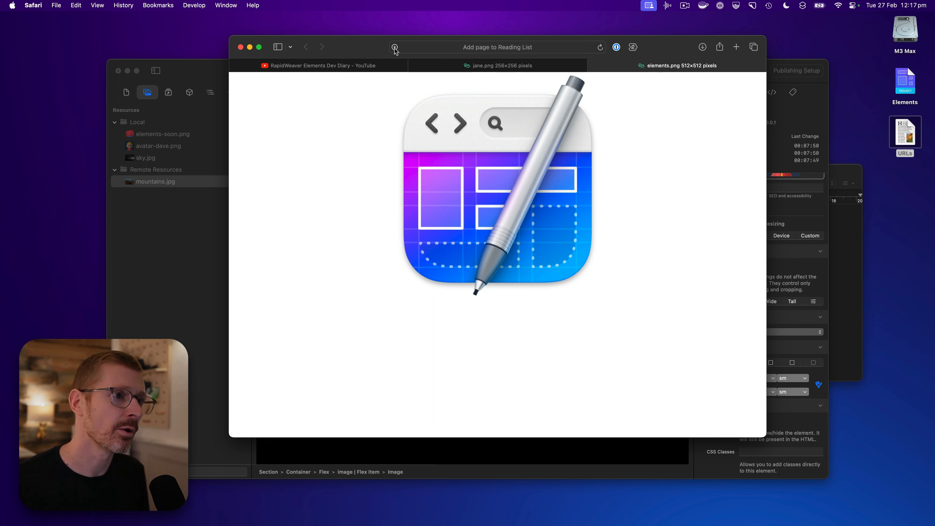
Add elements.png and jane.png from Safari to the Remote Resources folder in RapidWeaver Elements
{"action": "left_click_drag", "start_coordinate": [395, 47], "coordinate": [147, 177]}
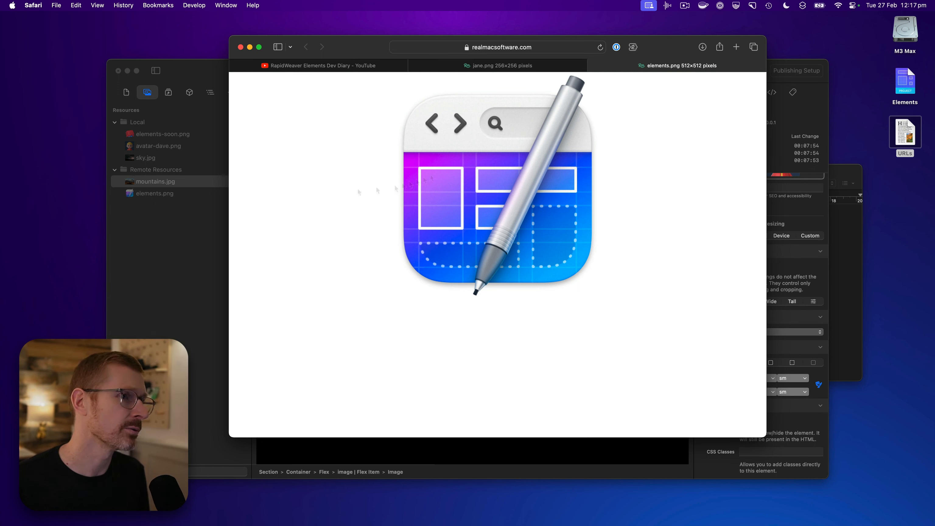
{"action": "left_click", "coordinate": [531, 68]}
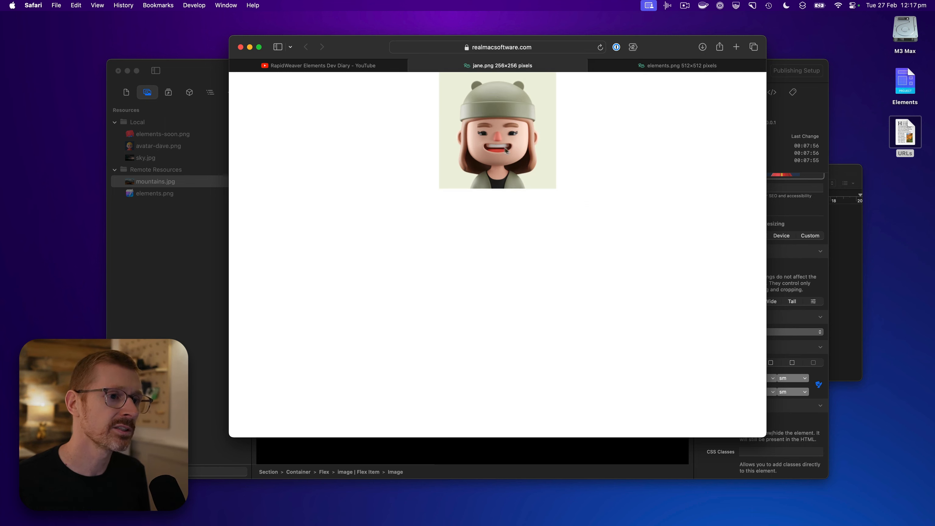
{"action": "left_click_drag", "start_coordinate": [496, 131], "coordinate": [206, 208]}
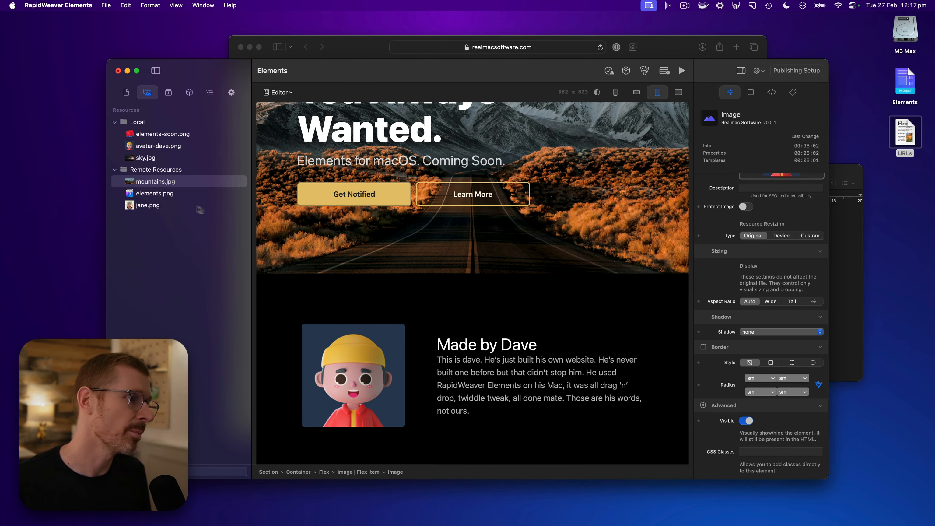
Show the resource info for the remote images mountains.jpg, elements.png and jane.png to check their URLs
{"action": "left_click", "coordinate": [180, 185]}
{"action": "right_click", "coordinate": [182, 184]}
{"action": "left_click", "coordinate": [192, 189]}
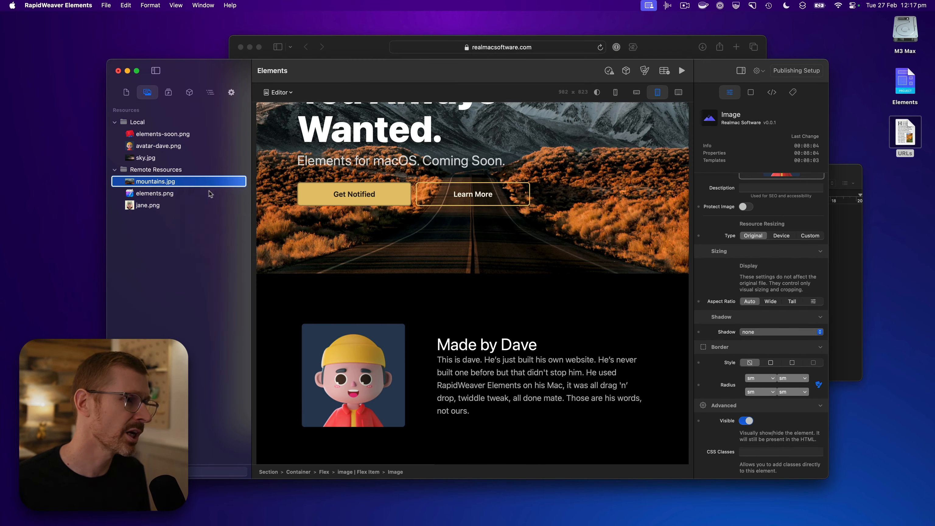
{"action": "left_click", "coordinate": [156, 194]}
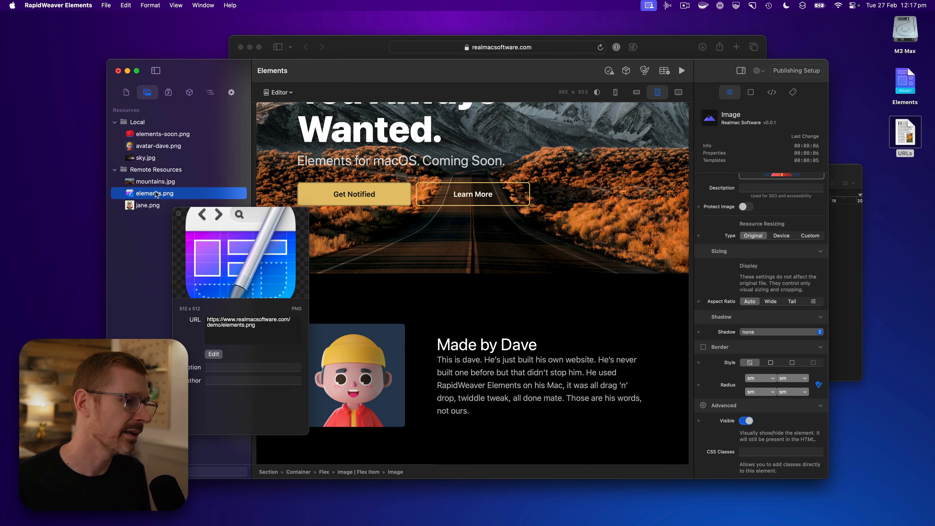
{"action": "left_click", "coordinate": [154, 206]}
{"action": "left_click", "coordinate": [164, 183]}
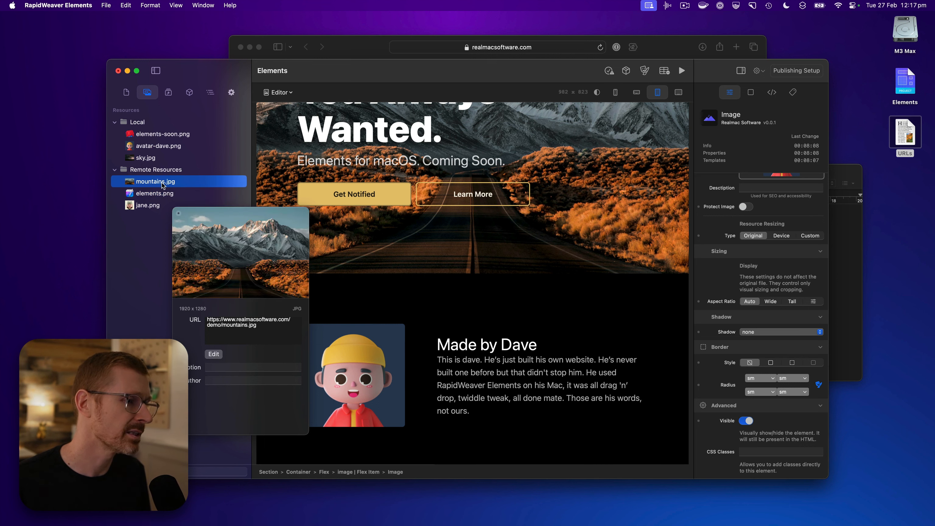
{"action": "left_click", "coordinate": [164, 194]}
{"action": "left_click", "coordinate": [160, 205]}
{"action": "left_click", "coordinate": [164, 194]}
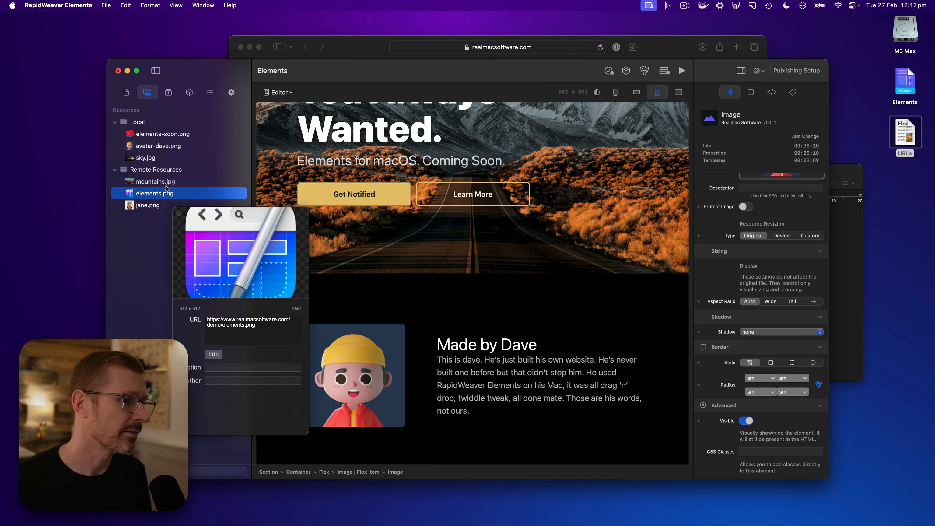
Close the resource info and replace the avatar image in the Made by Dave section with the remote jane.png
{"action": "left_click", "coordinate": [162, 181]}
{"action": "left_click", "coordinate": [178, 213]}
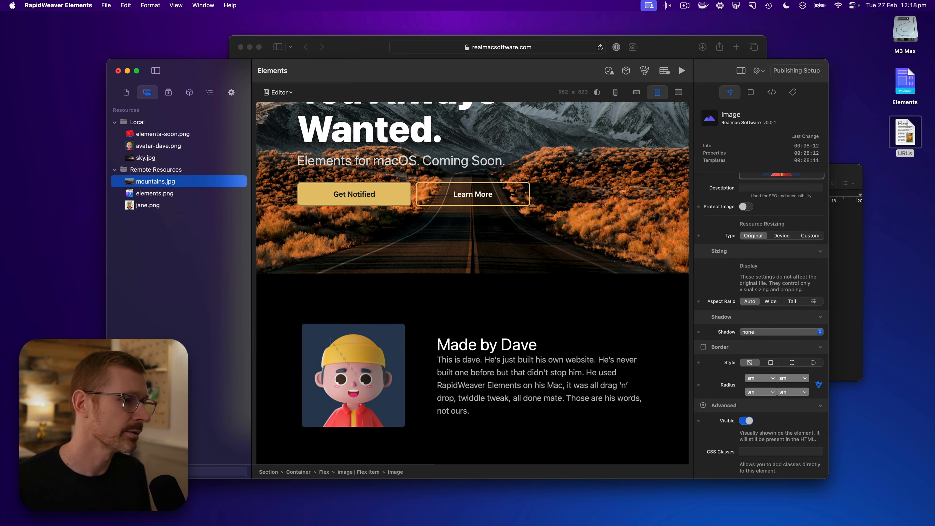
{"action": "left_click", "coordinate": [372, 397]}
{"action": "scroll", "coordinate": [771, 293], "scroll_direction": "up", "scroll_amount": 2}
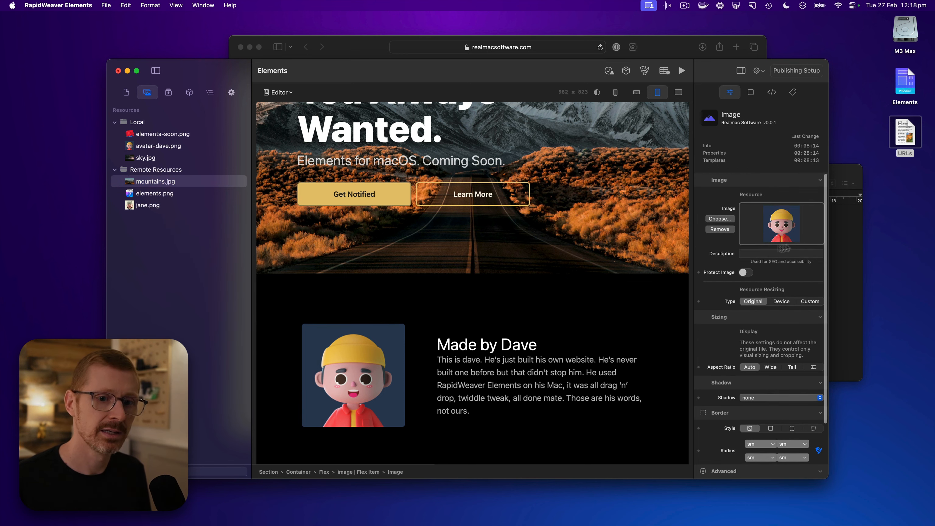
{"action": "left_click_drag", "start_coordinate": [143, 209], "coordinate": [781, 224]}
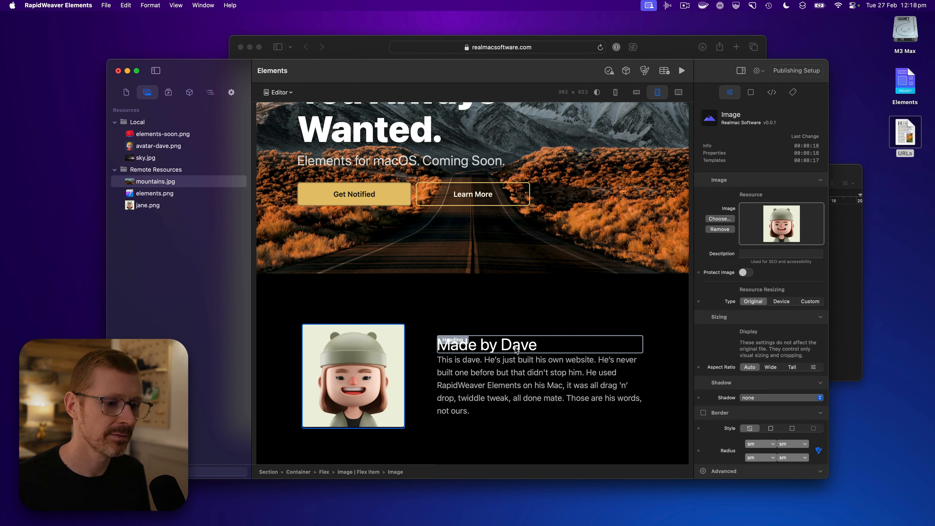
Change the heading beside the avatar image to "Made by Jane"
{"action": "left_click", "coordinate": [503, 345]}
{"action": "double_click", "coordinate": [504, 346]}
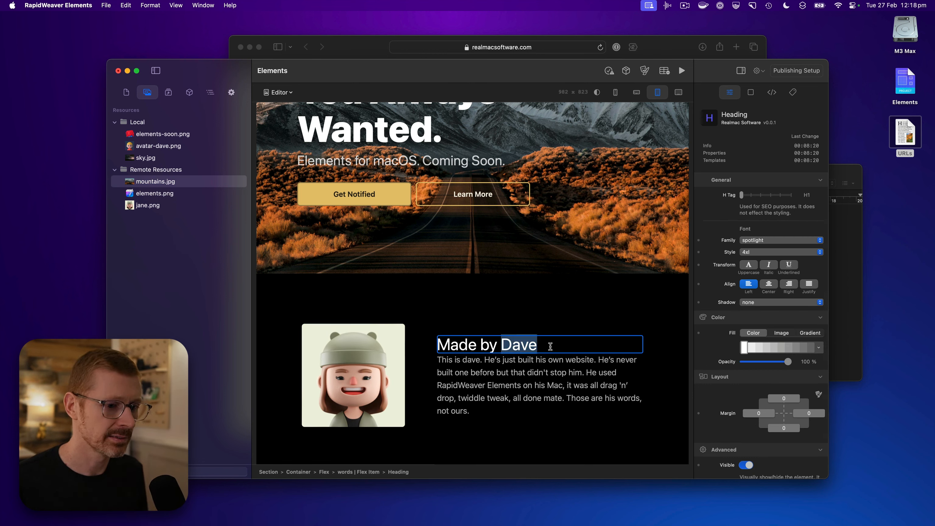
{"action": "type", "text": "Jane"}
{"action": "left_click", "coordinate": [538, 321]}
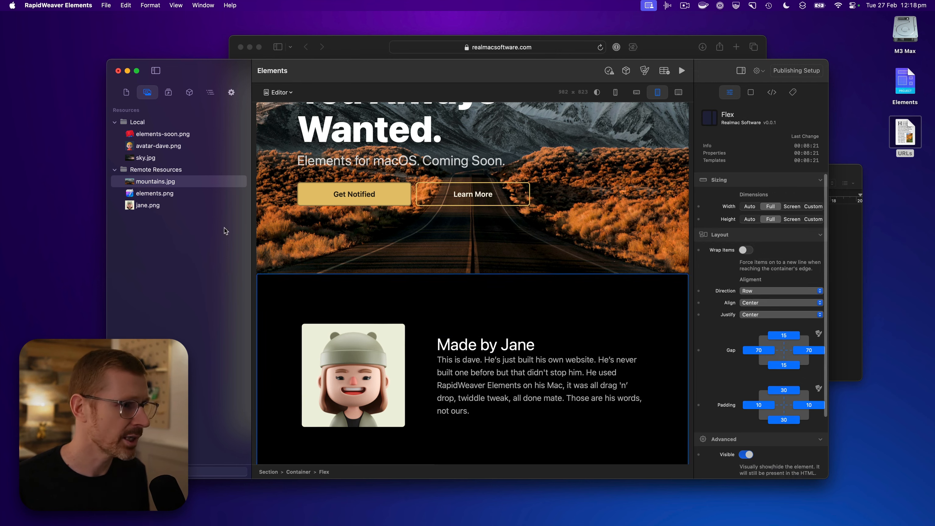
Replace the image in the Coming Soon section with the remote elements.png
{"action": "scroll", "coordinate": [626, 364], "scroll_direction": "down", "scroll_amount": 6}
{"action": "left_click", "coordinate": [626, 364]}
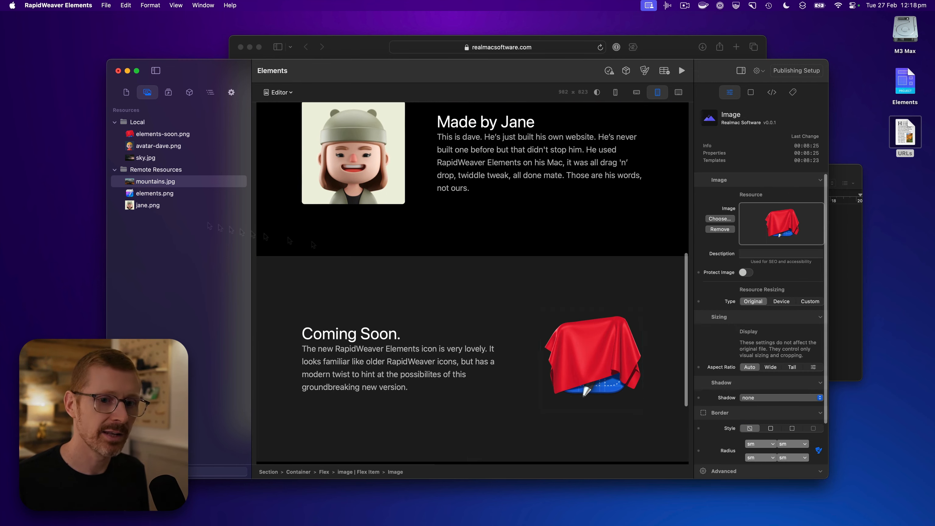
{"action": "left_click_drag", "start_coordinate": [142, 197], "coordinate": [781, 223]}
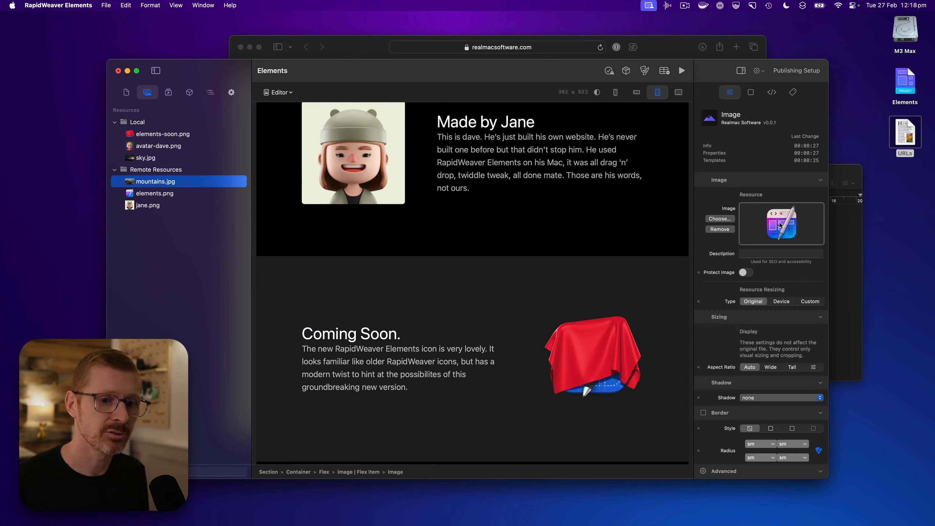
{"action": "scroll", "coordinate": [560, 244], "scroll_direction": "up", "scroll_amount": 8}
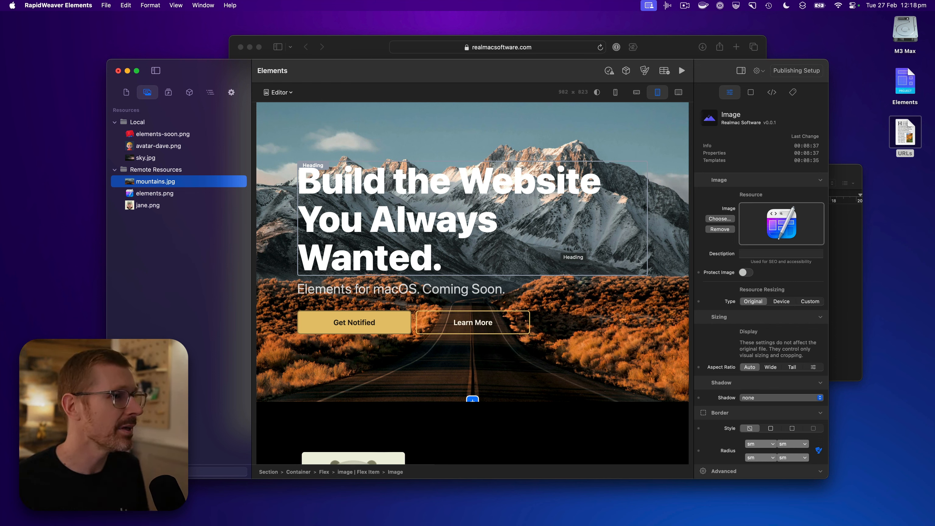
Save a copy of the project to the Desktop under the name "Elements remote"
{"action": "left_click", "coordinate": [106, 5]}
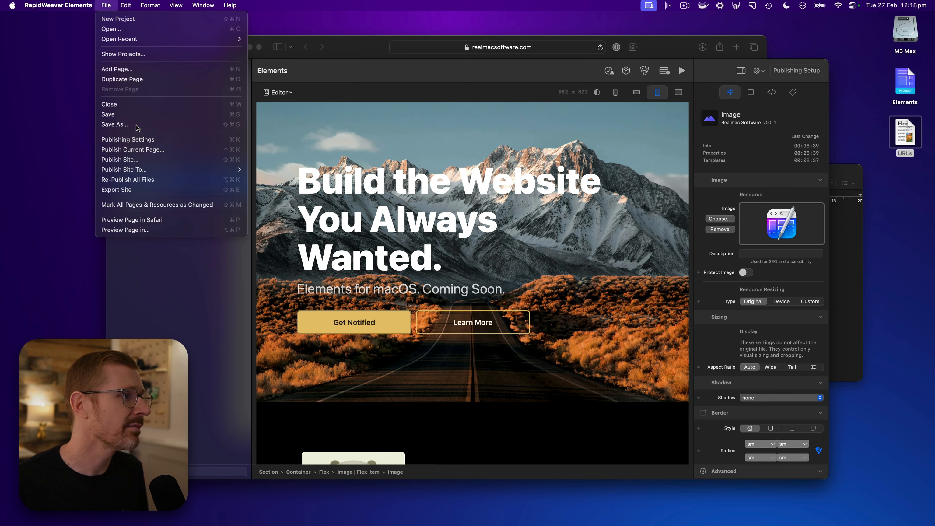
{"action": "left_click", "coordinate": [118, 124]}
{"action": "key", "text": "Right"}
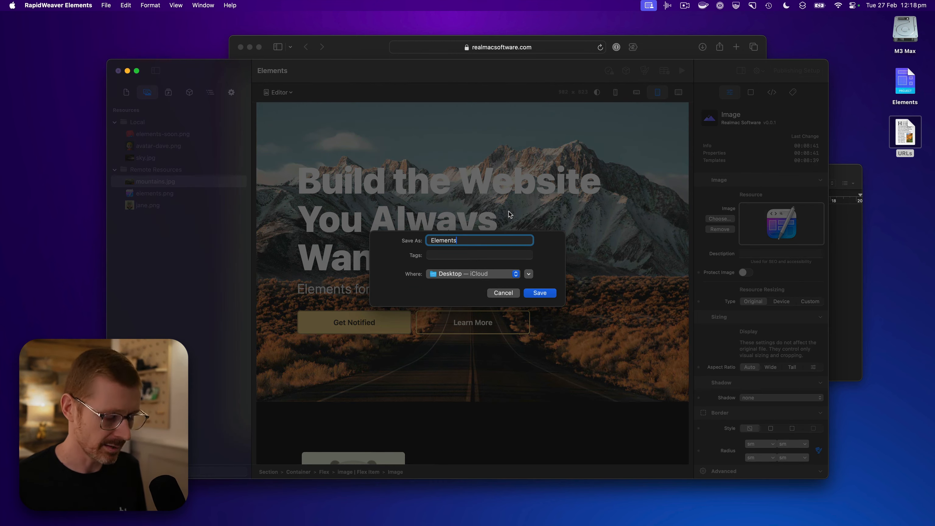
{"action": "type", "text": "remote"}
{"action": "key", "text": "Return"}
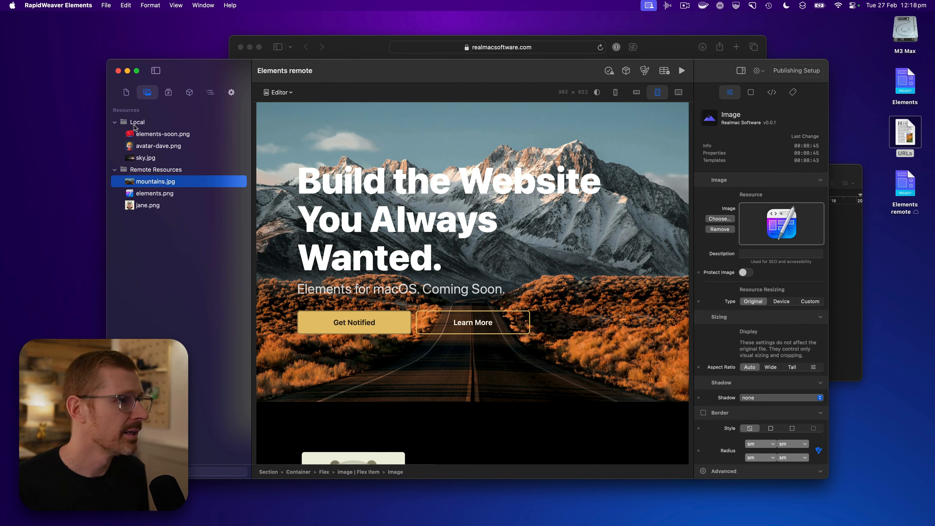
Check the file size of the Elements remote project on the desktop in its Finder info, and close the info
{"action": "left_click", "coordinate": [901, 186]}
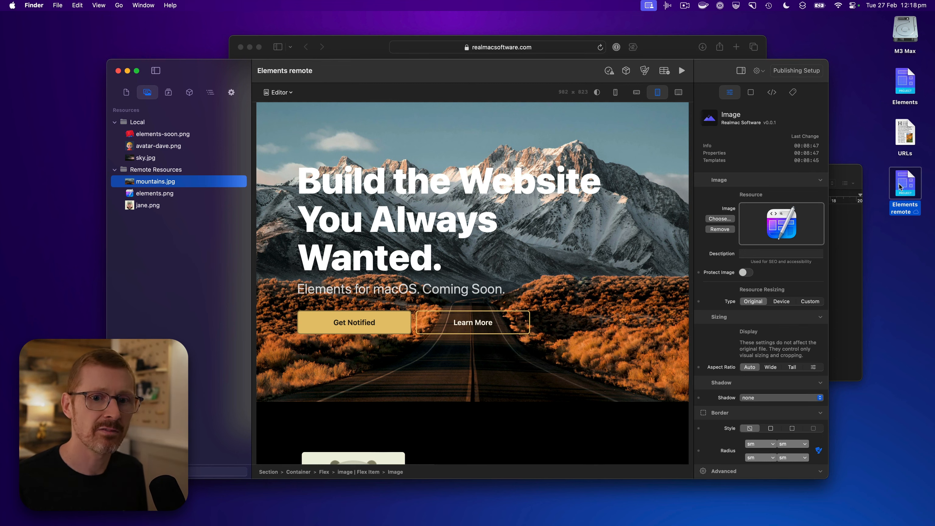
{"action": "key", "text": "super+i"}
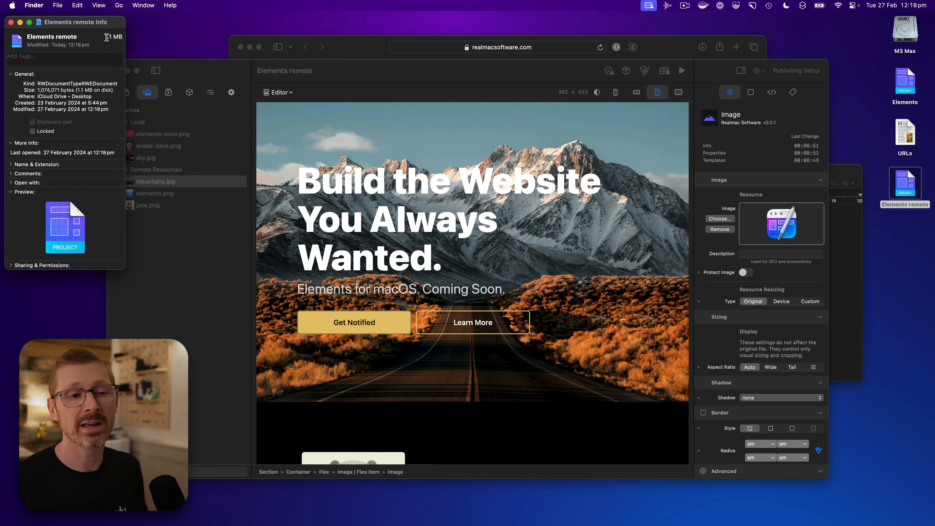
{"action": "left_click", "coordinate": [10, 22]}
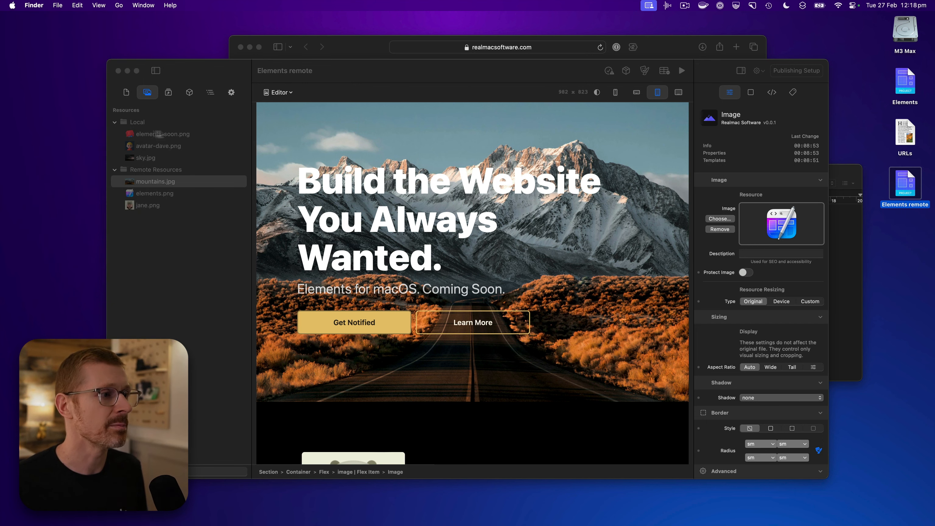
Remove the Local folder with its images from the project's resources in RapidWeaver Elements
{"action": "left_click", "coordinate": [177, 131]}
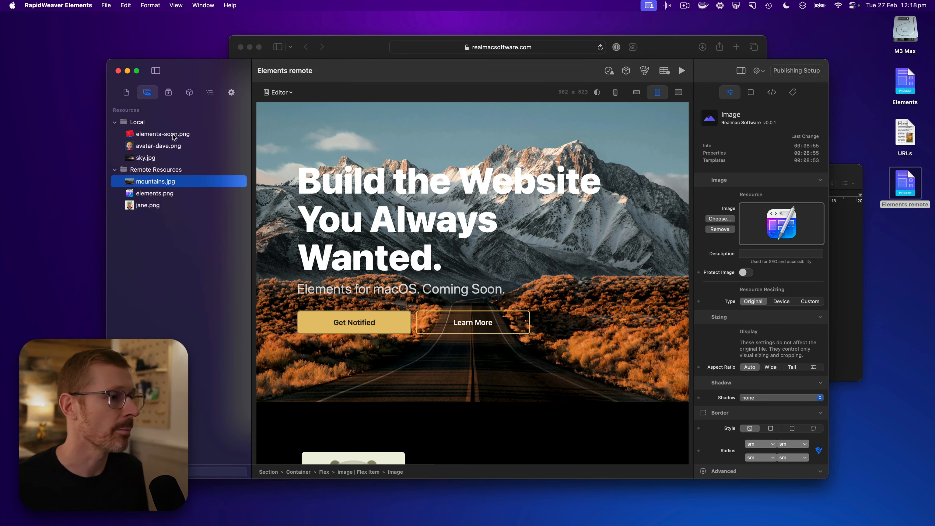
{"action": "right_click", "coordinate": [153, 124]}
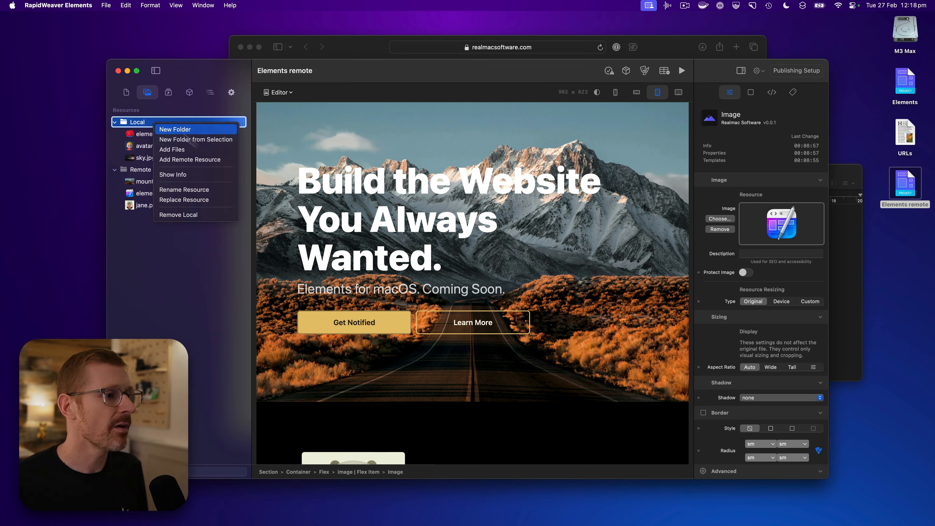
{"action": "left_click", "coordinate": [207, 213]}
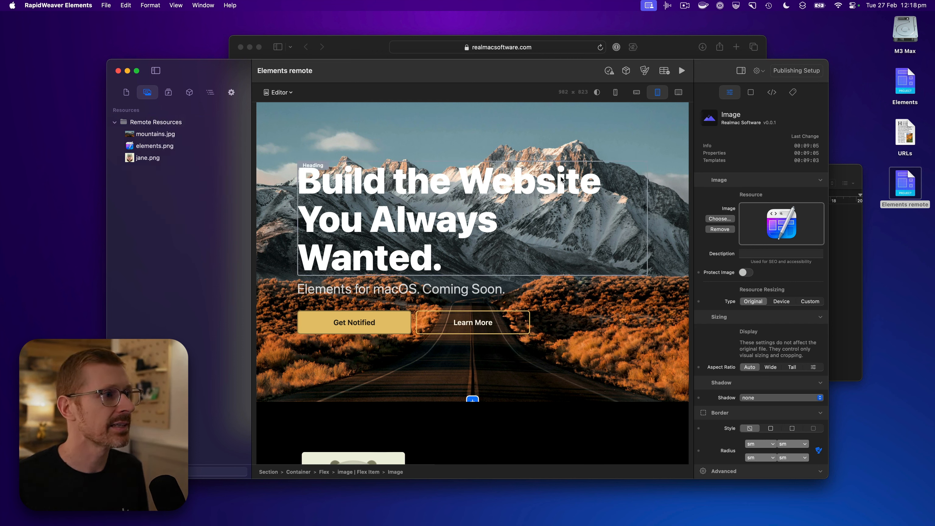
Check the size of the Elements remote project file in Finder again, without the local images, and close its info
{"action": "left_click", "coordinate": [908, 187]}
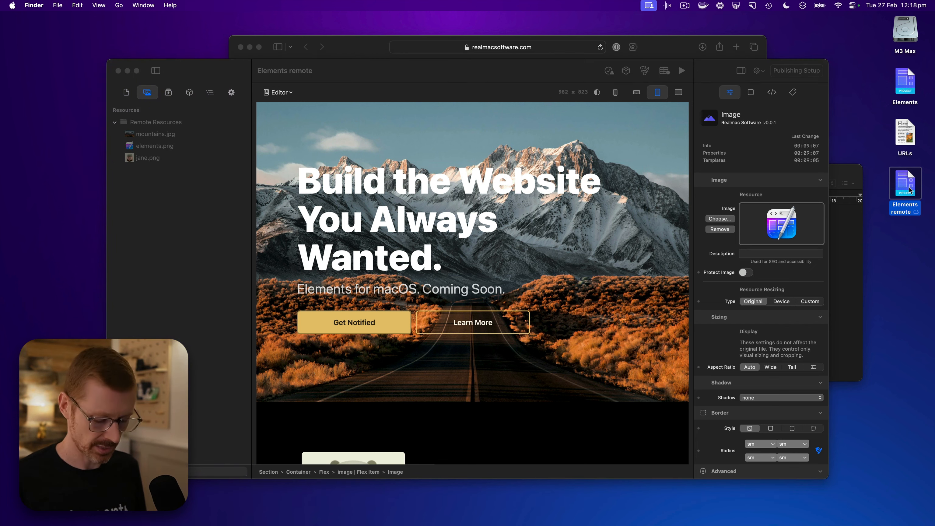
{"action": "key", "text": "super+i"}
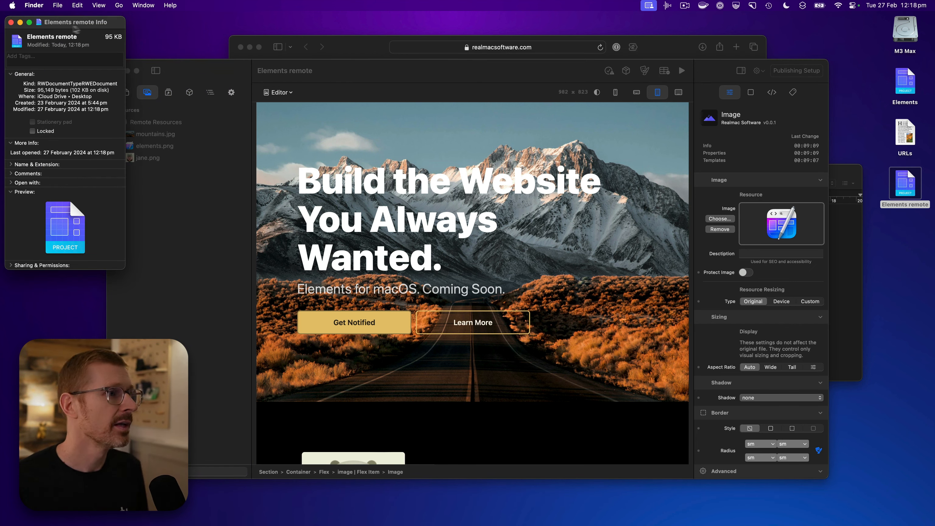
{"action": "left_click", "coordinate": [11, 23]}
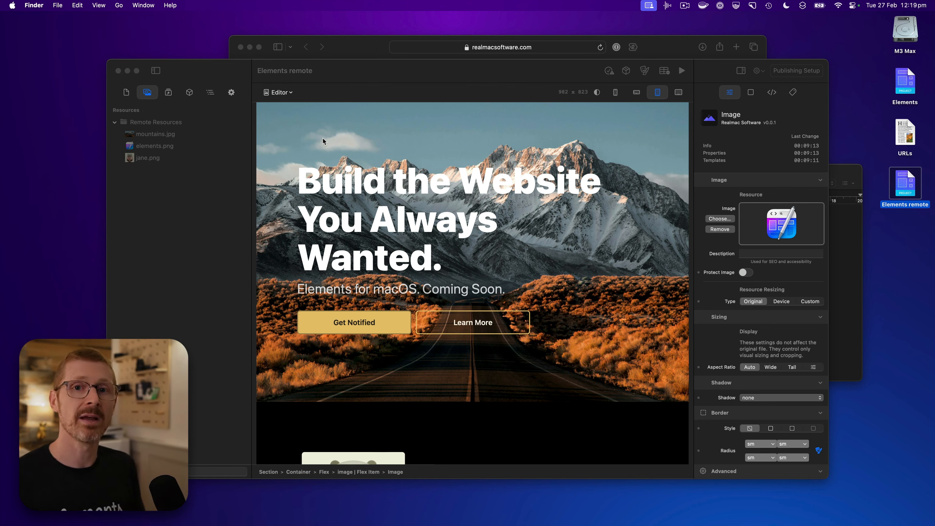
Preview the page in Safari from RapidWeaver Elements and look through its hero, avatar and Coming Soon sections
{"action": "left_click", "coordinate": [167, 148]}
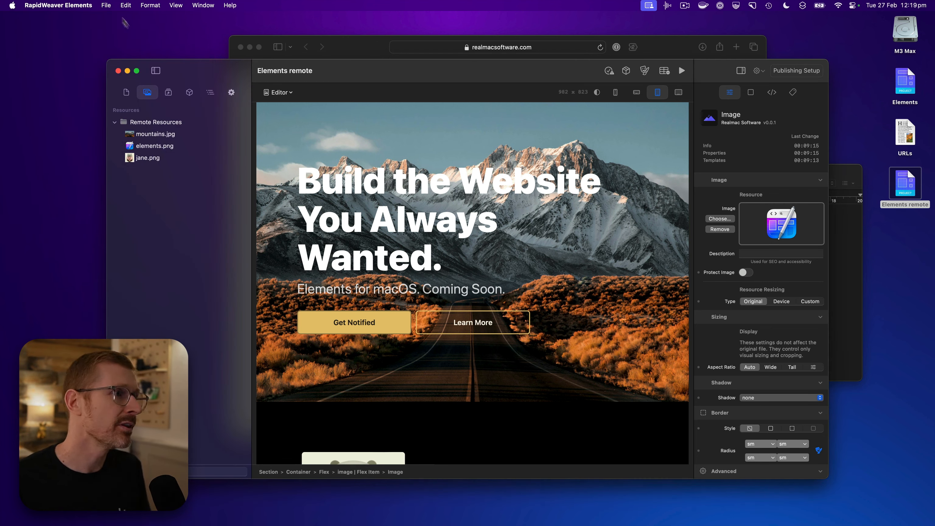
{"action": "left_click", "coordinate": [107, 6]}
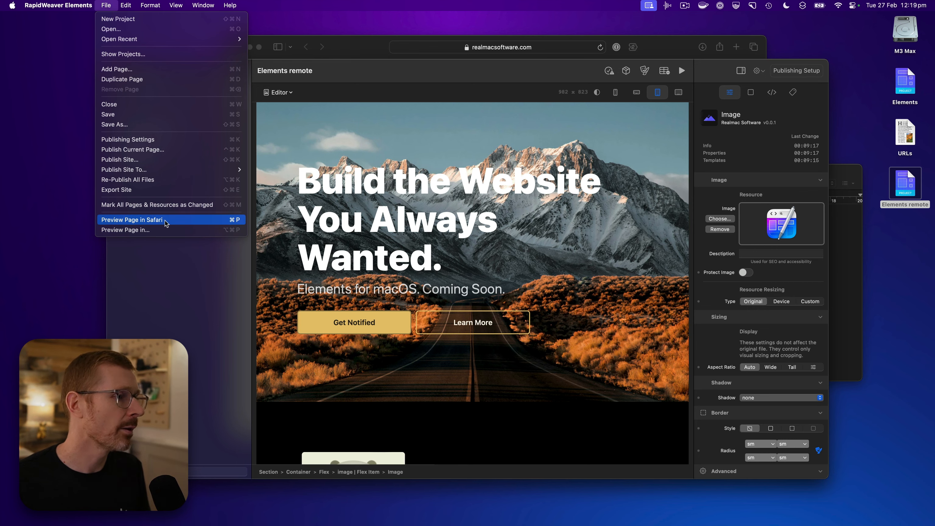
{"action": "left_click", "coordinate": [167, 223]}
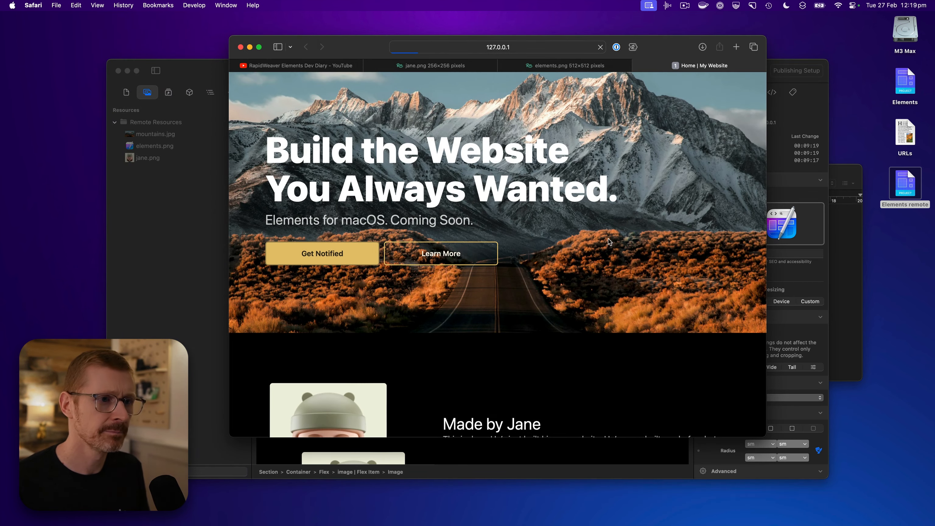
{"action": "scroll", "coordinate": [582, 255], "scroll_direction": "down", "scroll_amount": 3}
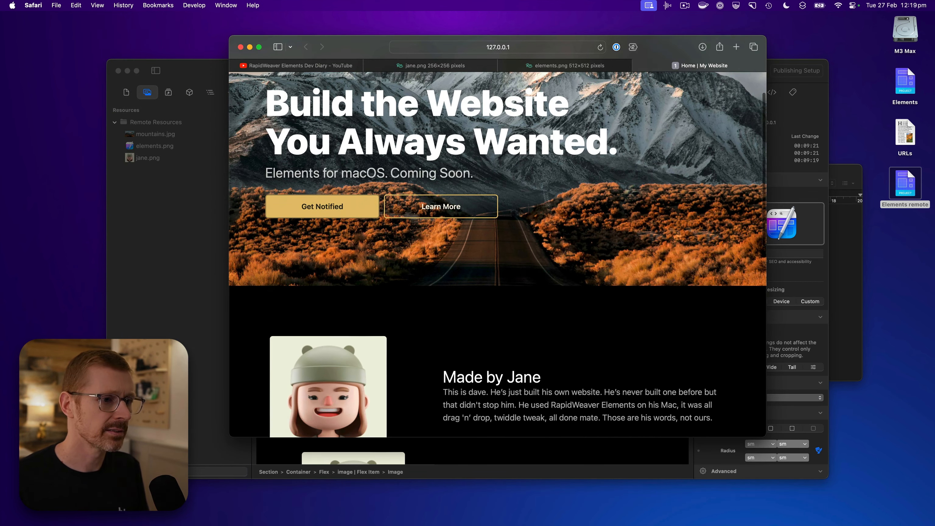
{"action": "scroll", "coordinate": [622, 279], "scroll_direction": "down", "scroll_amount": 15}
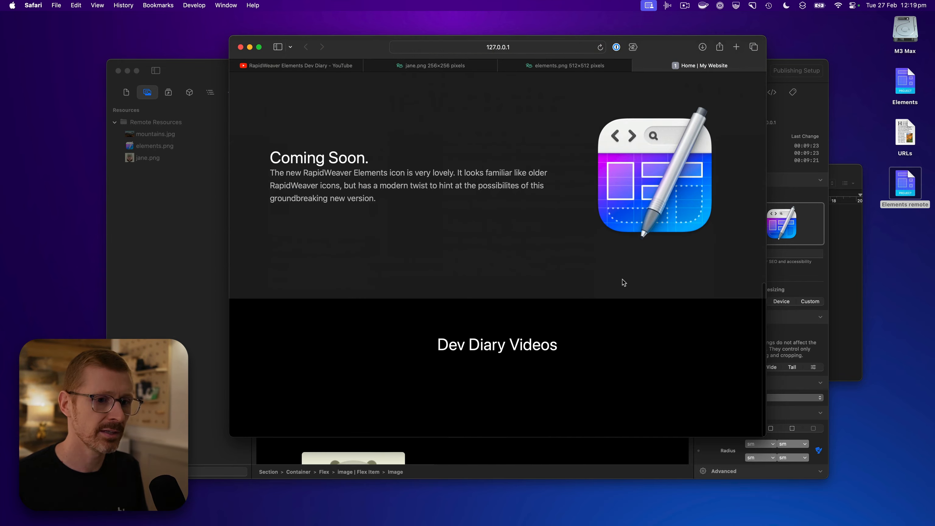
{"action": "scroll", "coordinate": [624, 281], "scroll_direction": "up", "scroll_amount": 20}
Open the Web Inspector on the previewed page and pick the hero section on the page to inspect its markup
{"action": "right_click", "coordinate": [640, 243]}
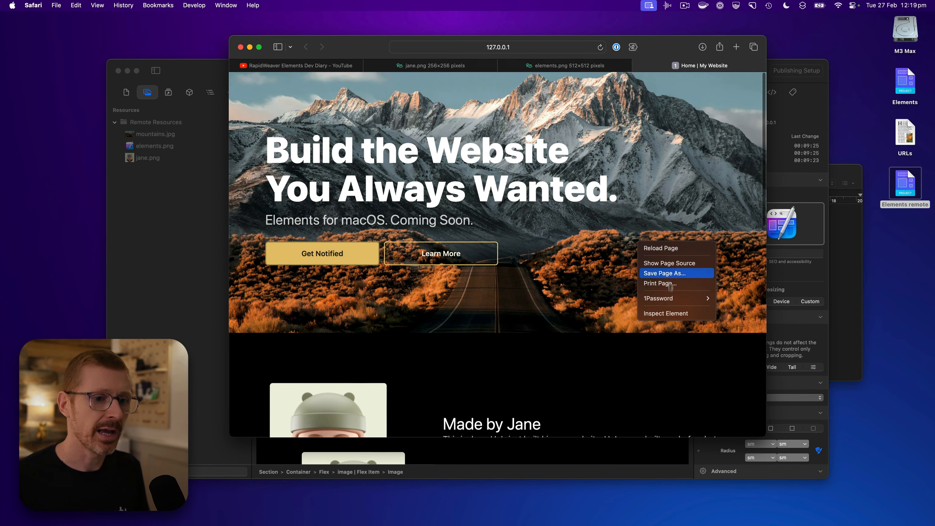
{"action": "left_click", "coordinate": [667, 311]}
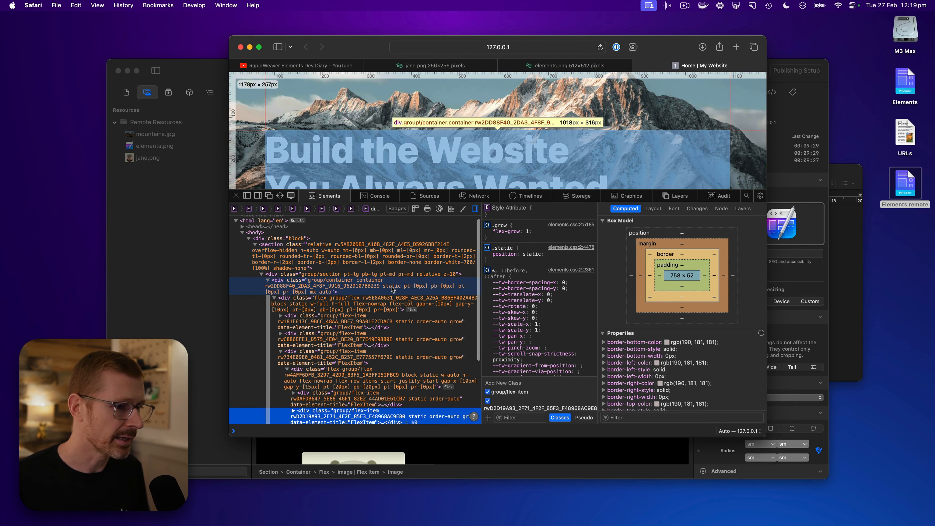
{"action": "scroll", "coordinate": [393, 286], "scroll_direction": "down", "scroll_amount": 4}
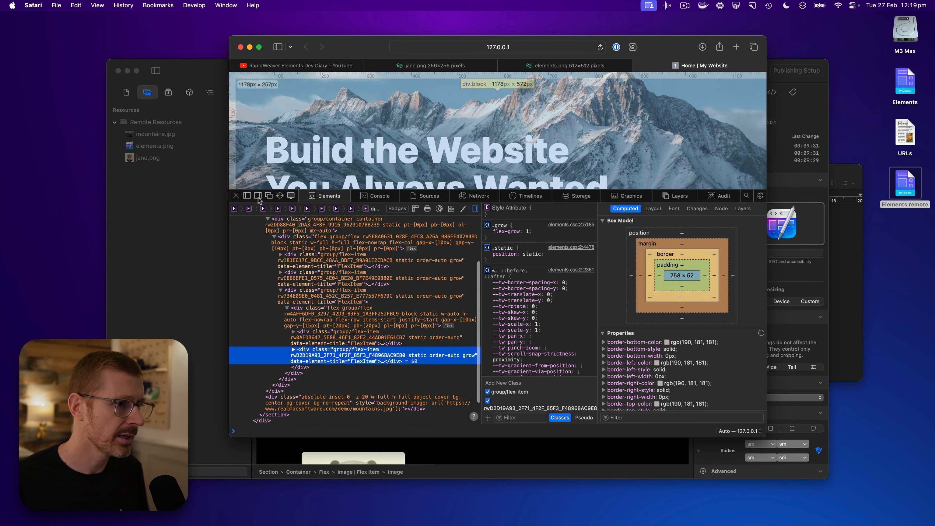
{"action": "left_click", "coordinate": [280, 196]}
{"action": "left_click", "coordinate": [313, 114]}
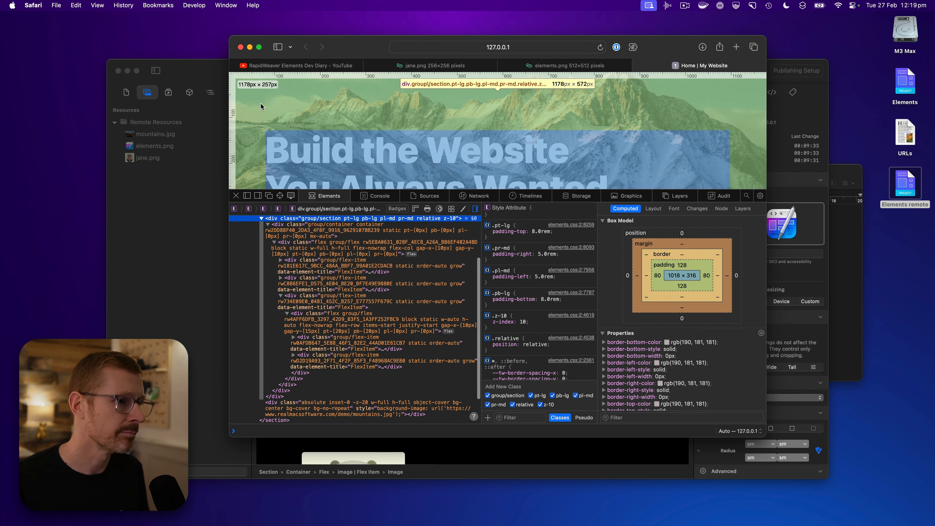
Examine the hero section's HTML down to the background image div to check its image URL, and close the inspector
{"action": "scroll", "coordinate": [393, 268], "scroll_direction": "up", "scroll_amount": 2}
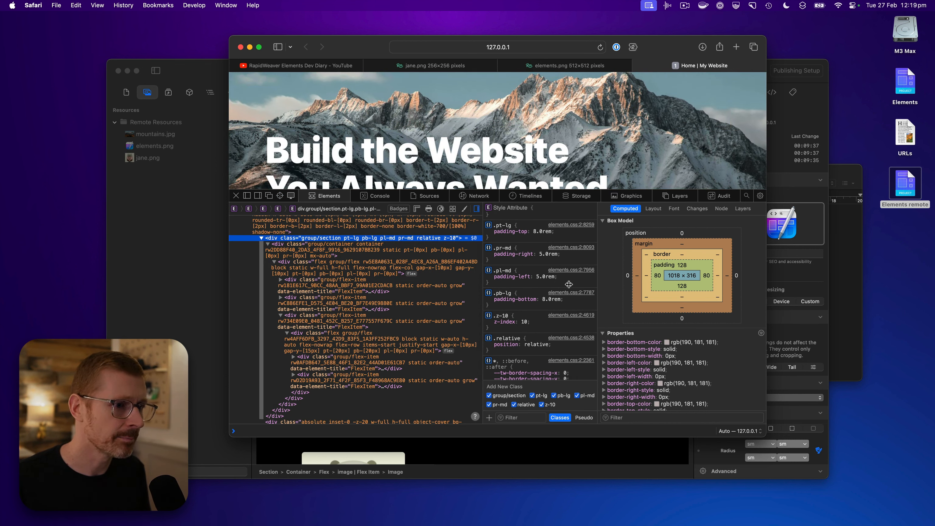
{"action": "scroll", "coordinate": [368, 280], "scroll_direction": "up", "scroll_amount": 4}
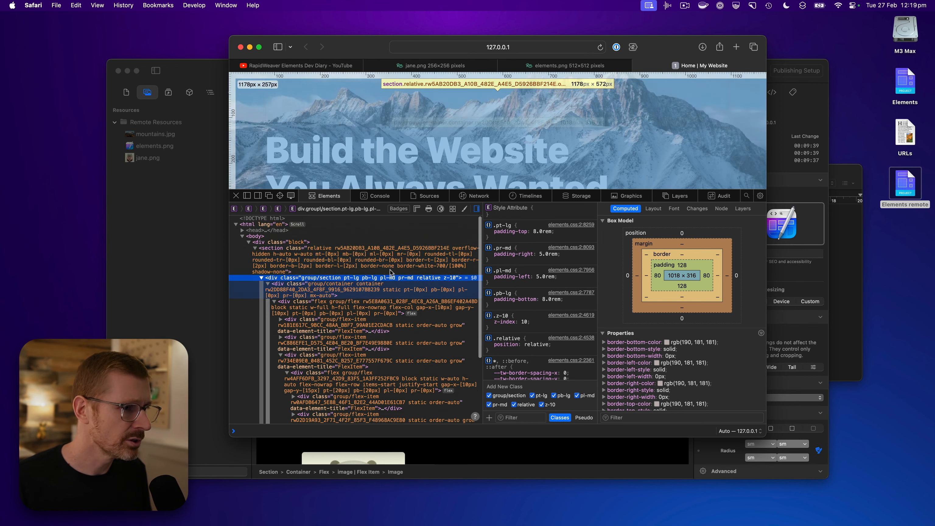
{"action": "left_click", "coordinate": [347, 259]}
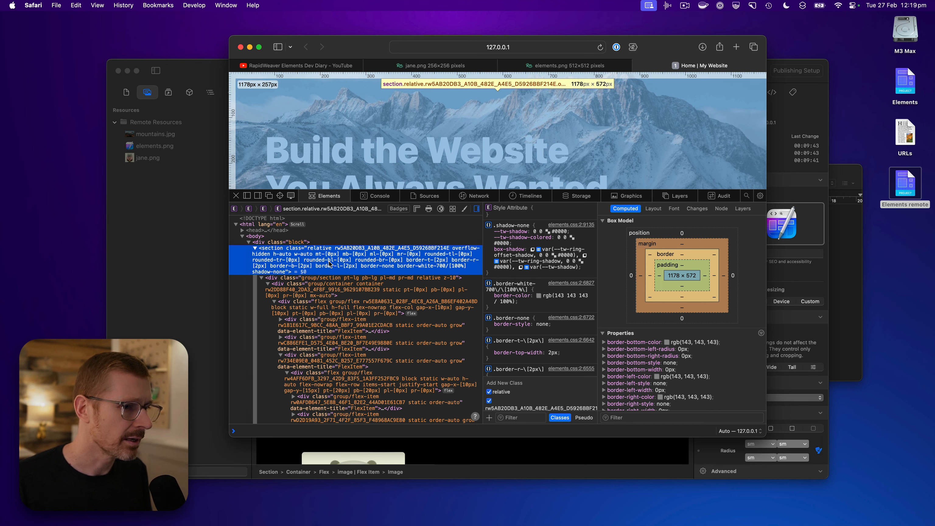
{"action": "scroll", "coordinate": [329, 264], "scroll_direction": "down", "scroll_amount": 1}
{"action": "scroll", "coordinate": [330, 263], "scroll_direction": "down", "scroll_amount": 5}
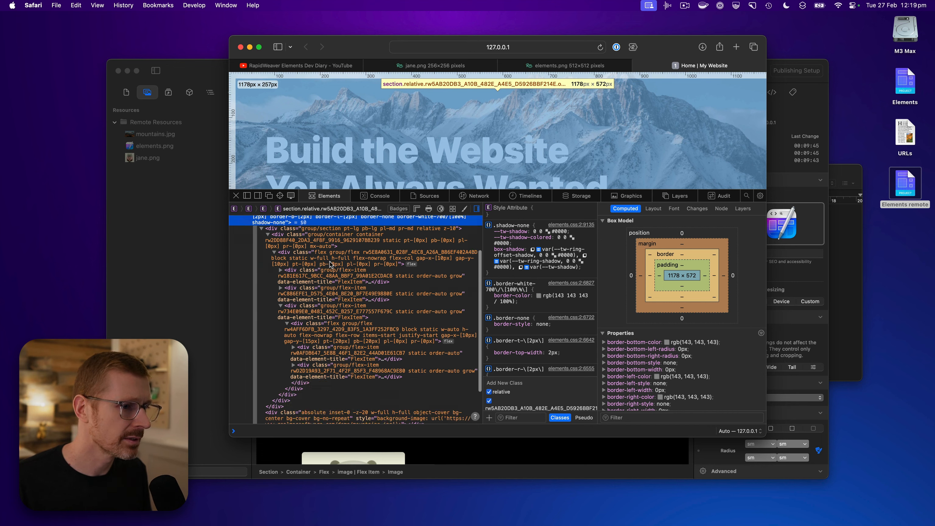
{"action": "left_click", "coordinate": [379, 372]}
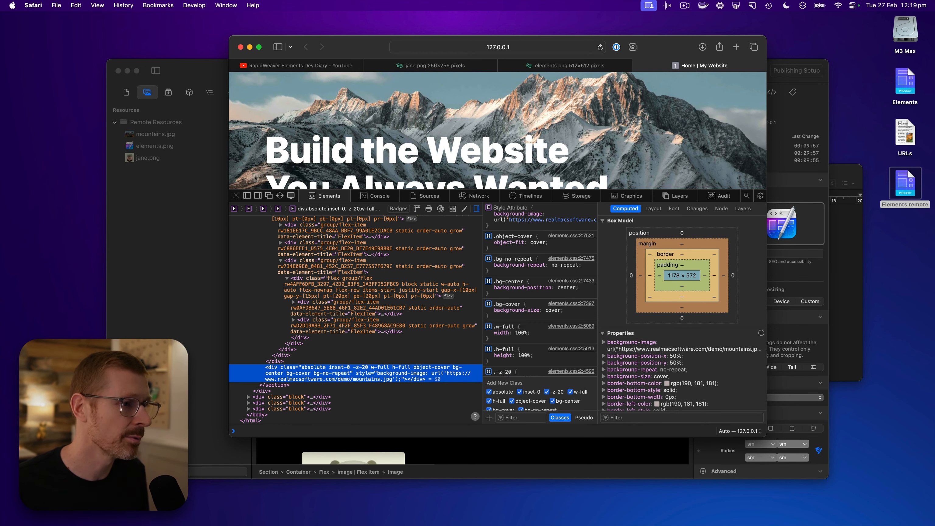
{"action": "left_click", "coordinate": [236, 196]}
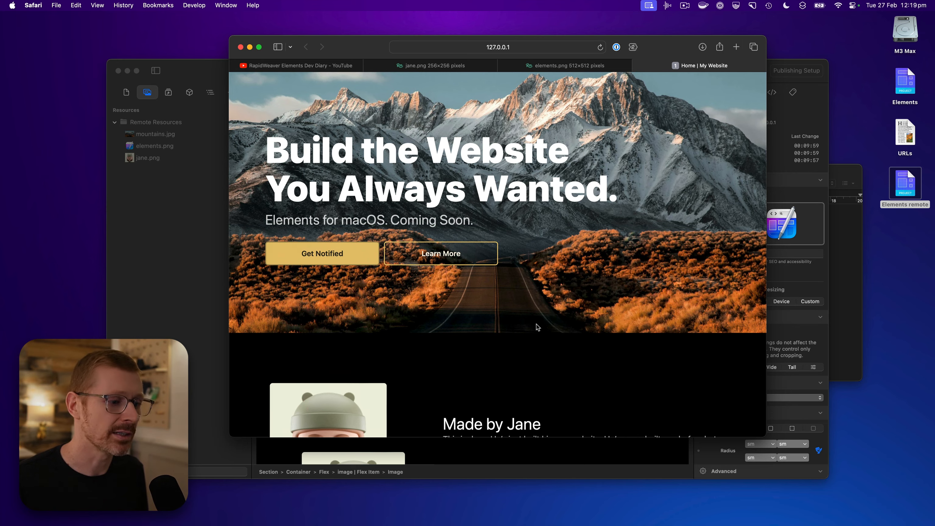
Return to RapidWeaver Elements, turn on Protect Image for the selected Elements icon image, and select the Made by Jane avatar image
{"action": "scroll", "coordinate": [537, 326], "scroll_direction": "down", "scroll_amount": 4}
{"action": "left_click", "coordinate": [189, 240]}
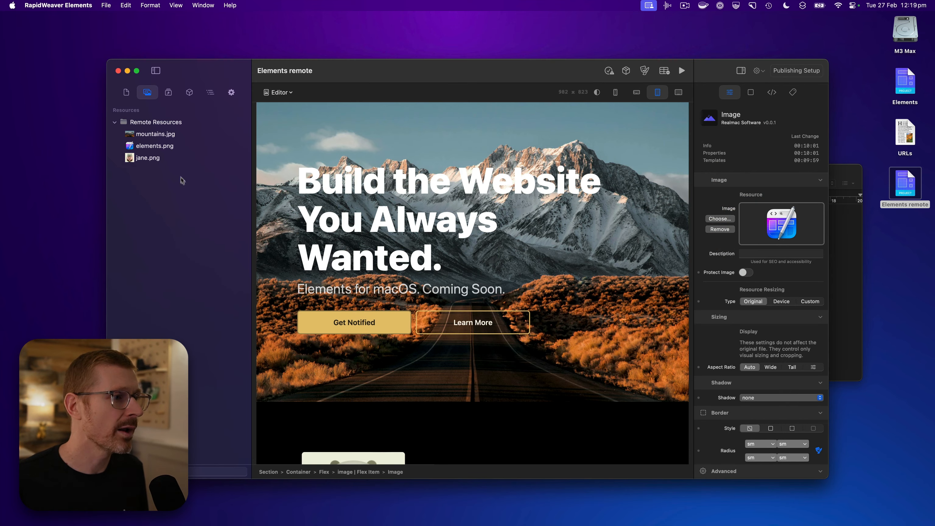
{"action": "left_click", "coordinate": [181, 157]}
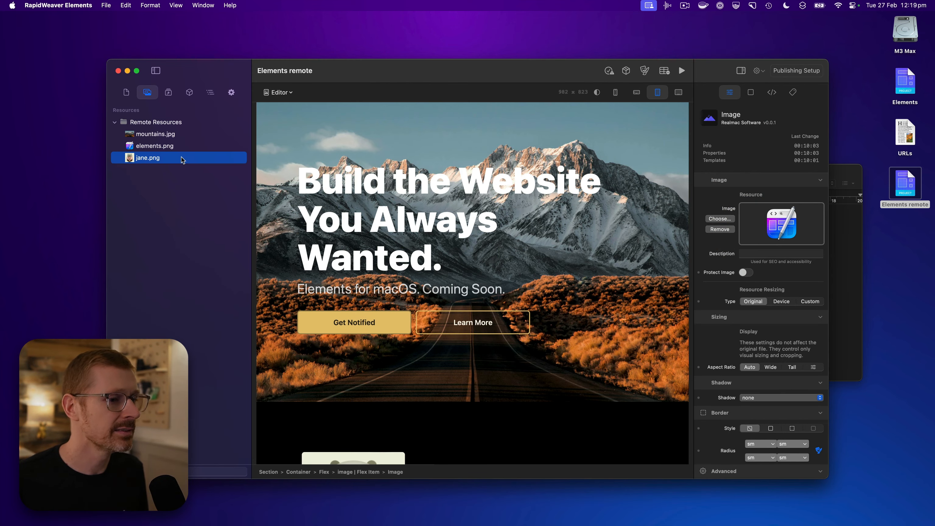
{"action": "scroll", "coordinate": [427, 261], "scroll_direction": "down", "scroll_amount": 1}
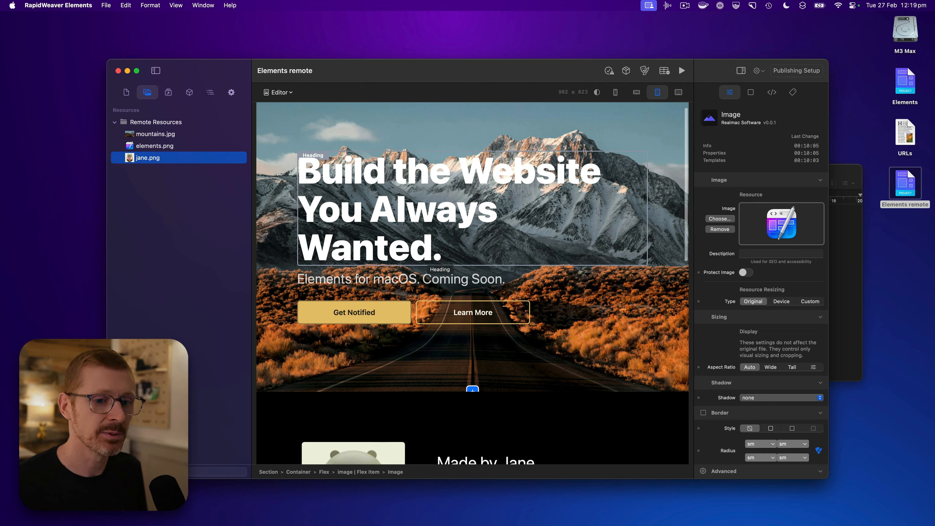
{"action": "scroll", "coordinate": [427, 261], "scroll_direction": "down", "scroll_amount": 5}
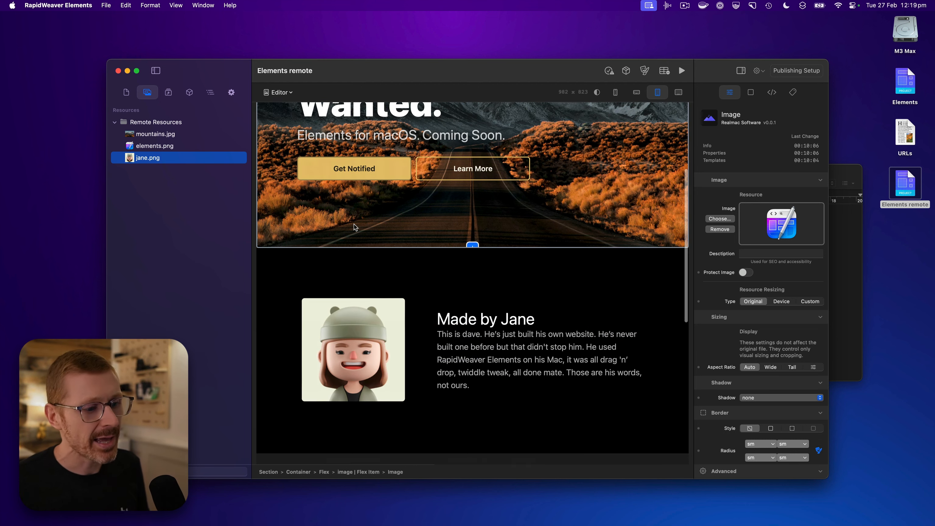
{"action": "left_click", "coordinate": [745, 273]}
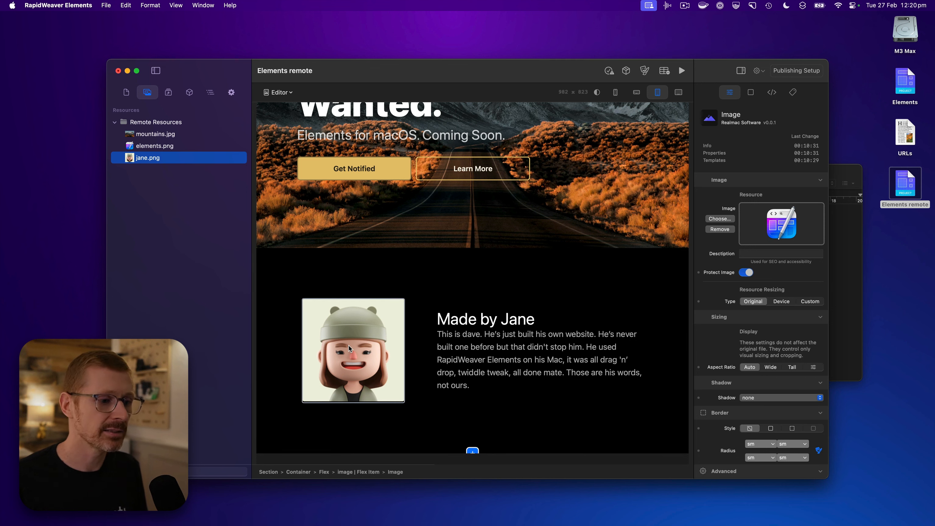
{"action": "left_click_drag", "start_coordinate": [349, 345], "coordinate": [350, 346]}
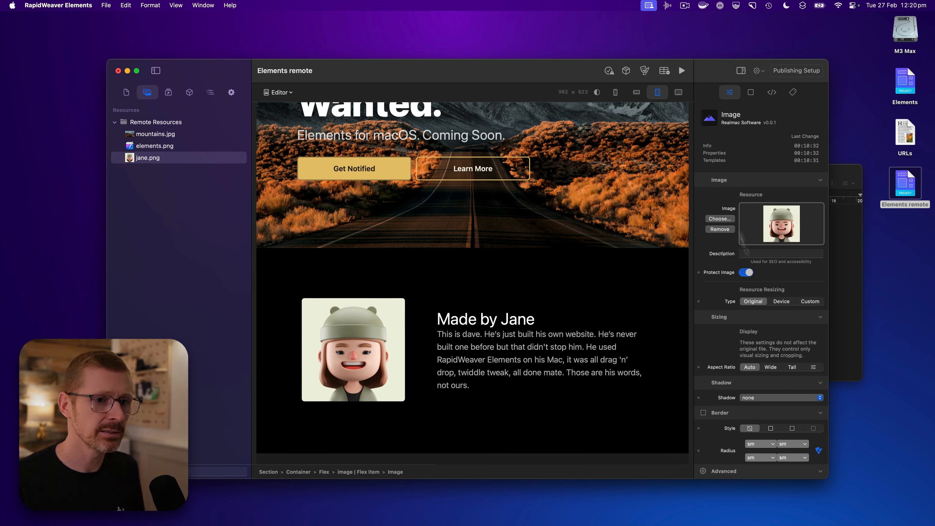
Switch to Safari, reload the page preview to test image protection on the page, and close the preview tab
{"action": "key", "text": "super+Tab"}
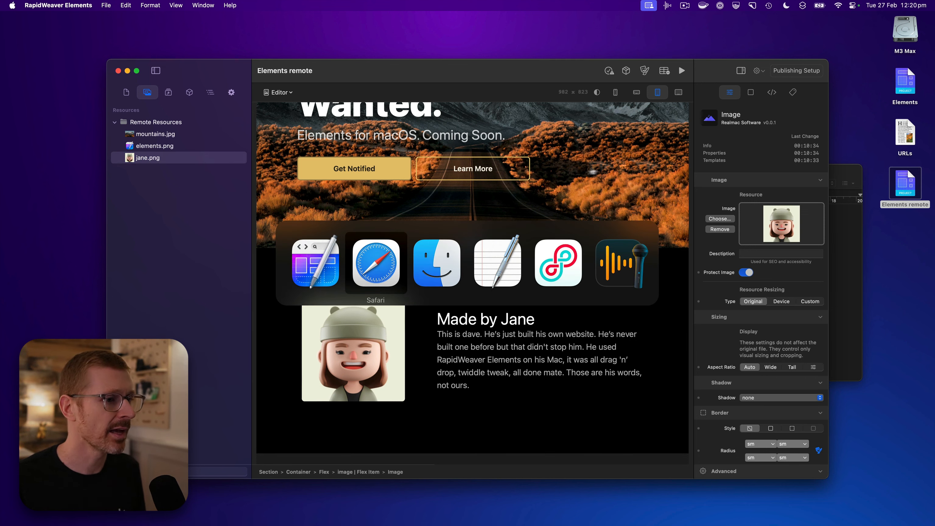
{"action": "key", "text": "super+Tab"}
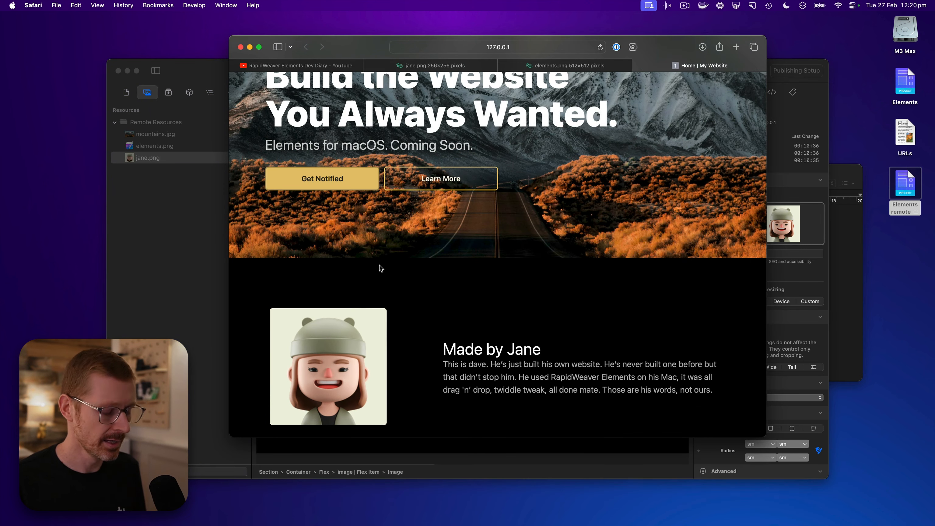
{"action": "key", "text": "super+r"}
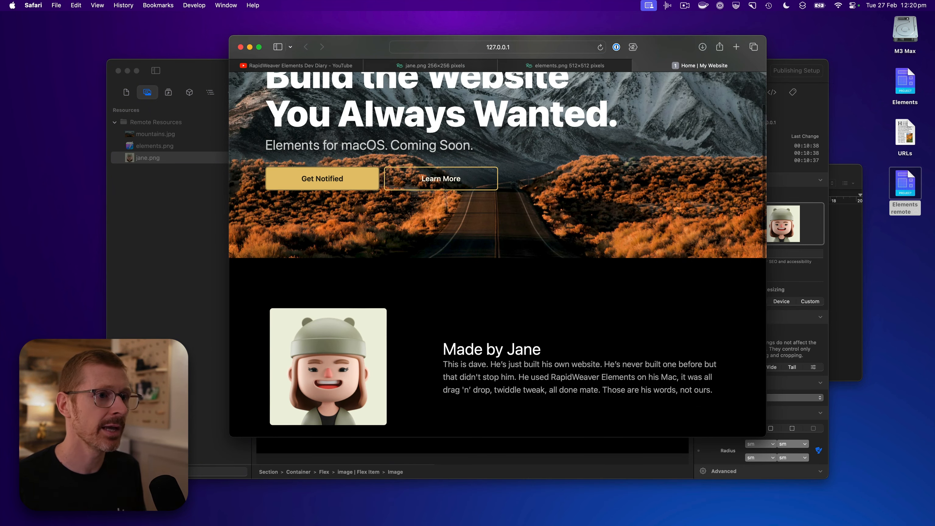
{"action": "scroll", "coordinate": [439, 228], "scroll_direction": "down", "scroll_amount": 4}
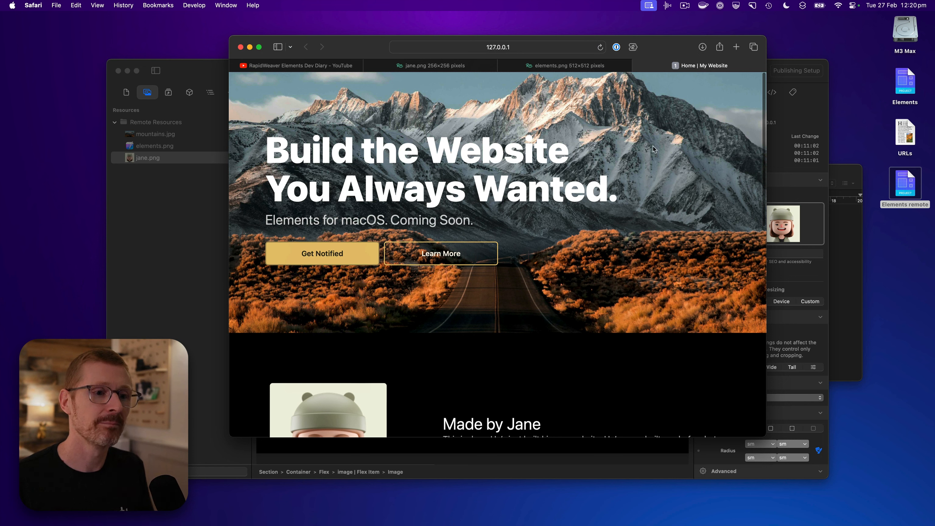
{"action": "left_click_drag", "start_coordinate": [640, 147], "coordinate": [652, 123]}
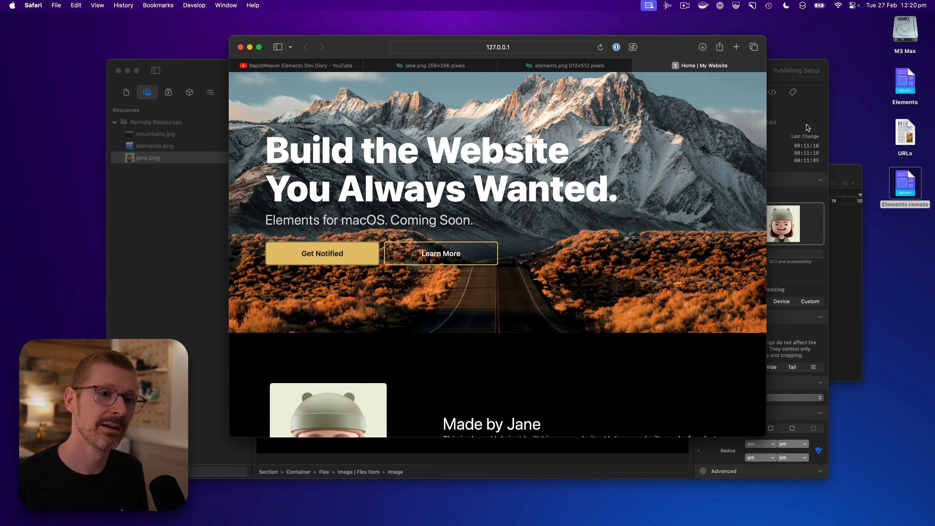
{"action": "key", "text": "super+w"}
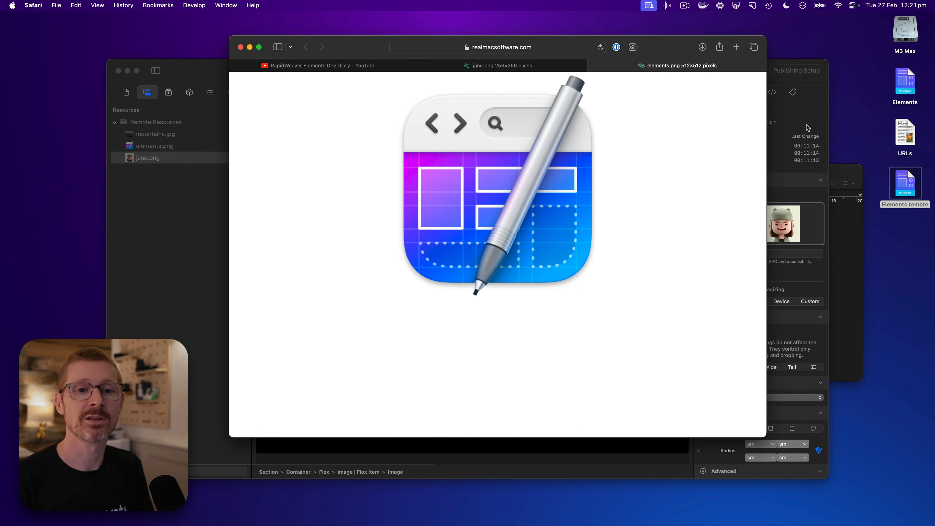
Return to RapidWeaver Elements and select the empty Gallery component below the Dev Diary Videos heading
{"action": "left_click", "coordinate": [807, 124]}
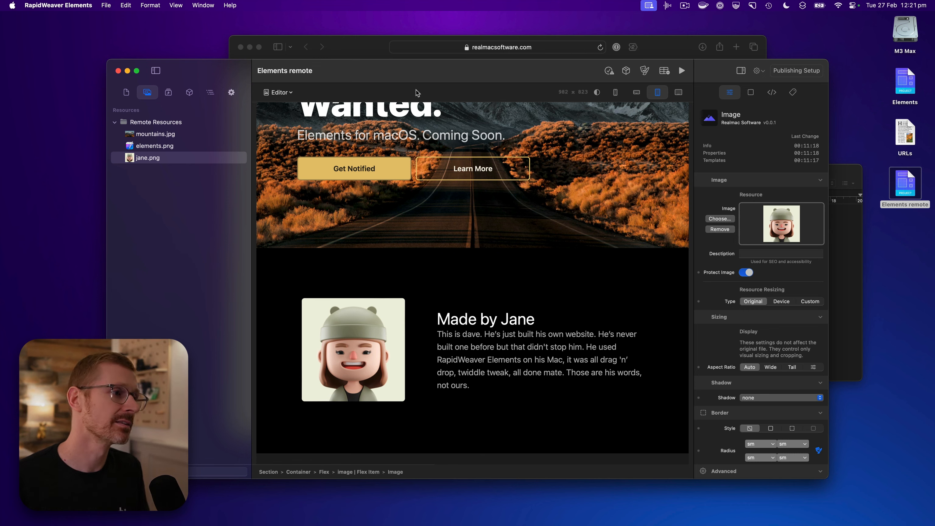
{"action": "scroll", "coordinate": [472, 266], "scroll_direction": "up", "scroll_amount": 4}
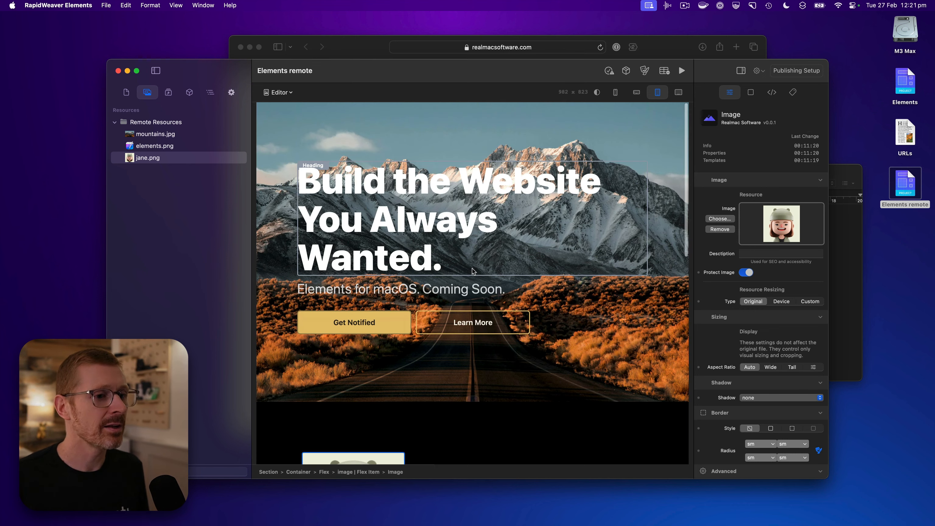
{"action": "scroll", "coordinate": [472, 268], "scroll_direction": "down", "scroll_amount": 6}
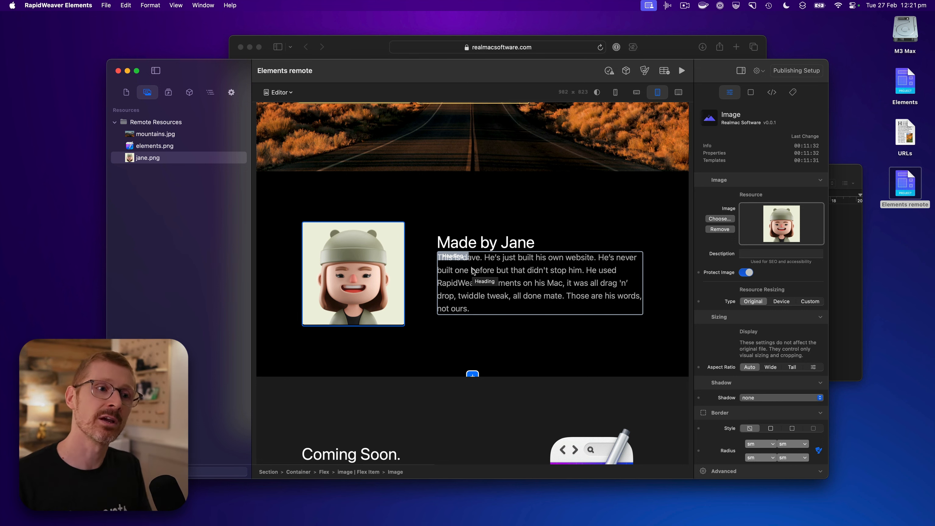
{"action": "scroll", "coordinate": [473, 272], "scroll_direction": "down", "scroll_amount": 10}
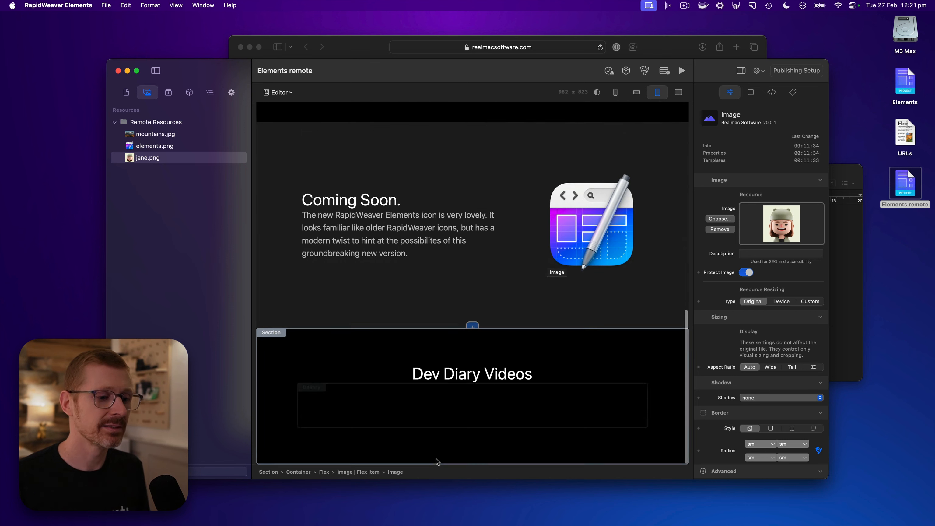
{"action": "left_click", "coordinate": [463, 420]}
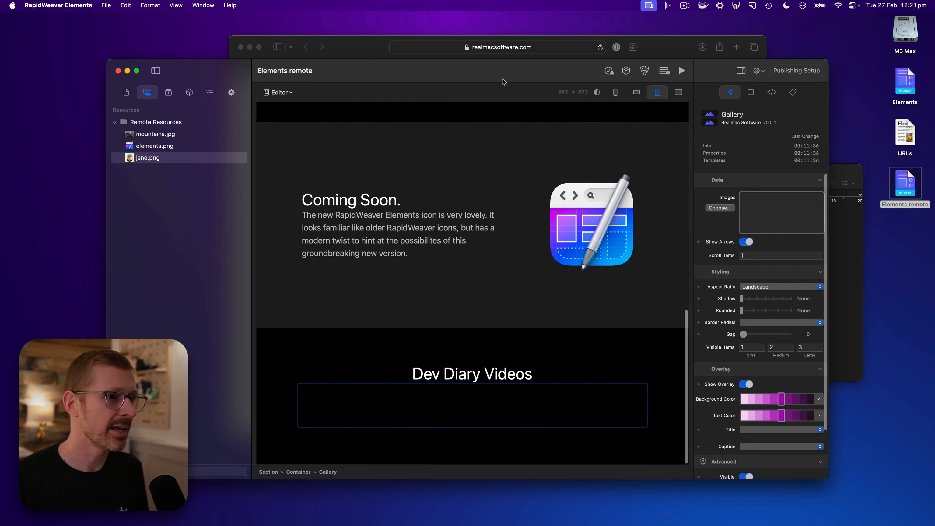
Switch to Safari, open Dev Diary Ep6 - Responsive Images & More from the YouTube playlist in a new tab, and pause it
{"action": "left_click", "coordinate": [663, 55]}
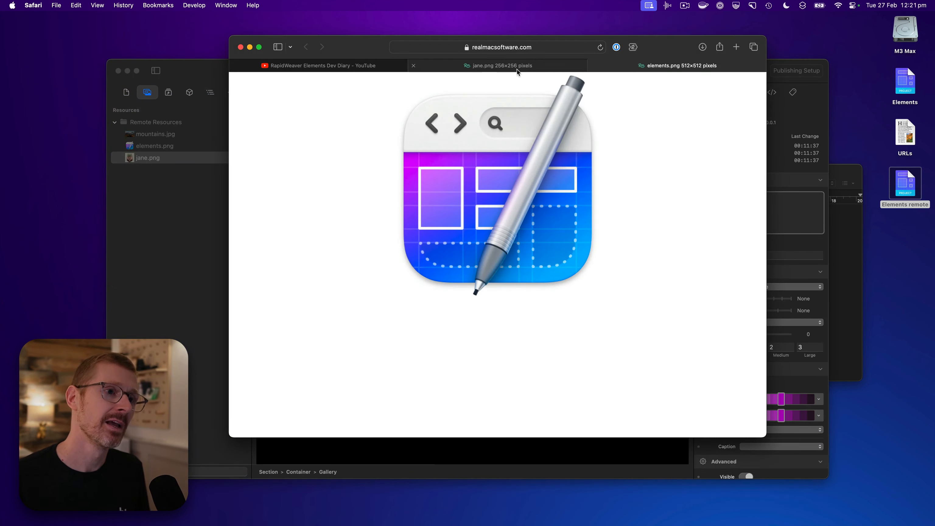
{"action": "left_click", "coordinate": [332, 67]}
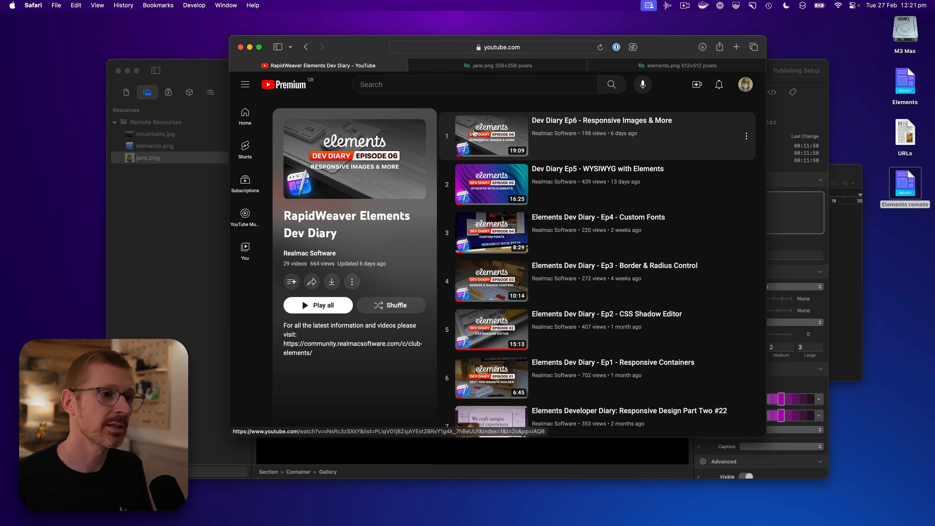
{"action": "right_click", "coordinate": [559, 126]}
{"action": "left_click", "coordinate": [570, 129]}
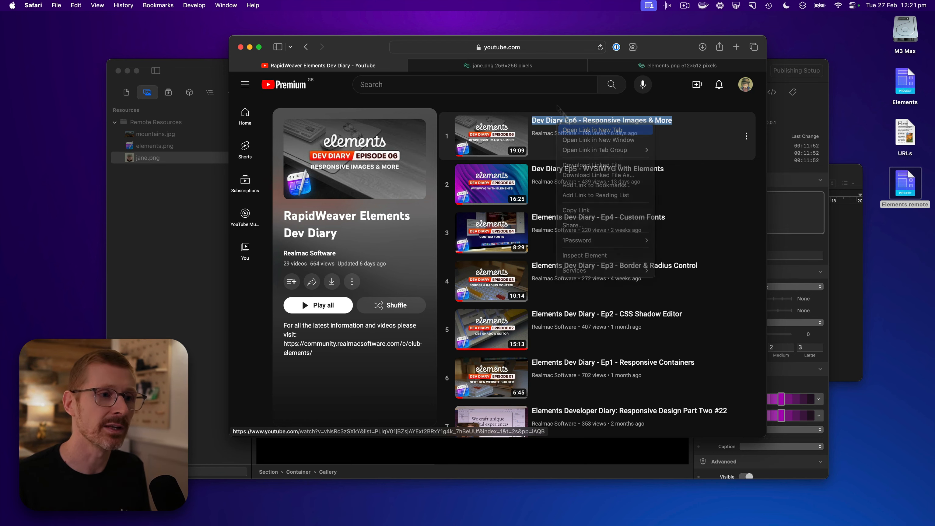
{"action": "left_click", "coordinate": [423, 140]}
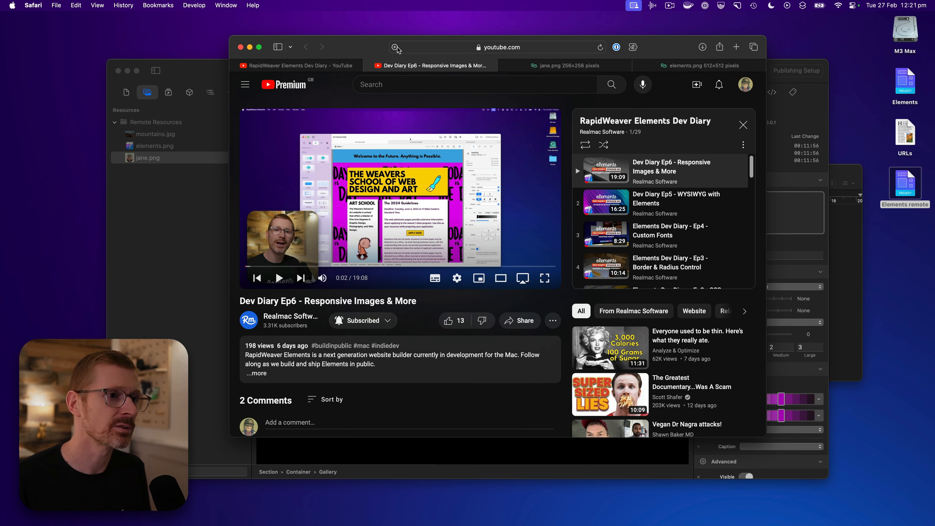
Add the open YouTube video's URL to the RapidWeaver Elements project resources, then view the new resource's info and close it
{"action": "left_click_drag", "start_coordinate": [395, 47], "coordinate": [128, 117]}
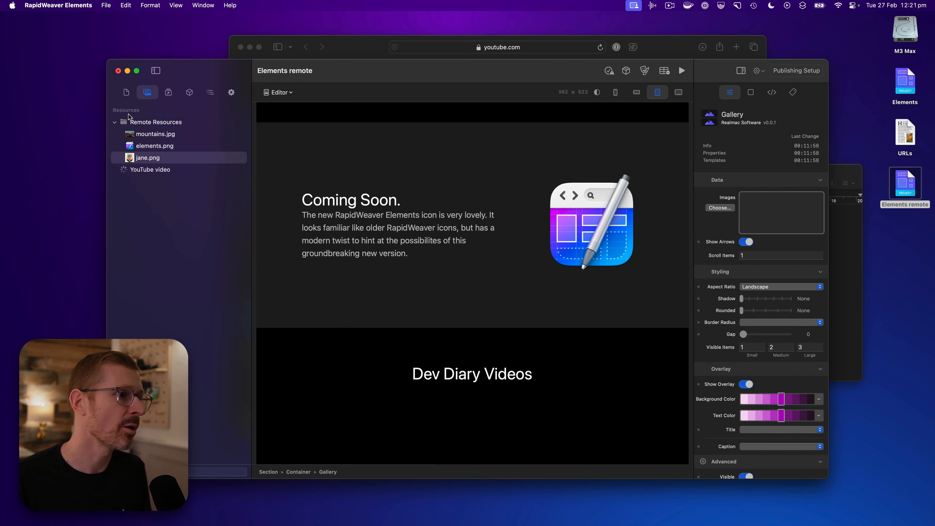
{"action": "left_click", "coordinate": [173, 171]}
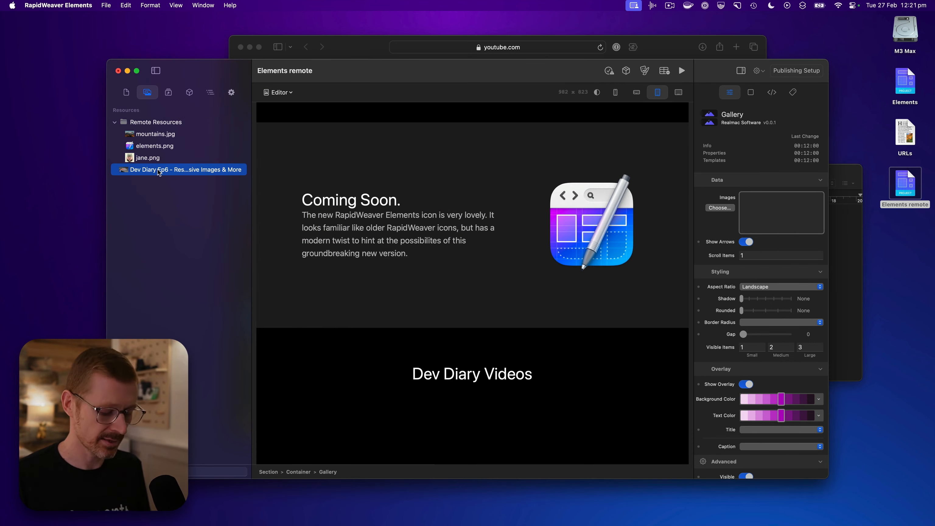
{"action": "right_click", "coordinate": [158, 170]}
{"action": "left_click", "coordinate": [204, 178]}
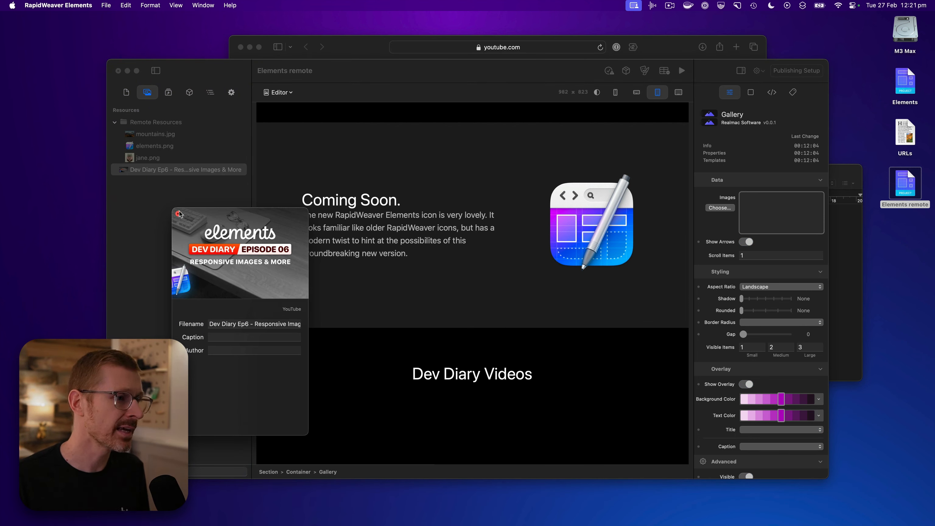
{"action": "left_click", "coordinate": [178, 214]}
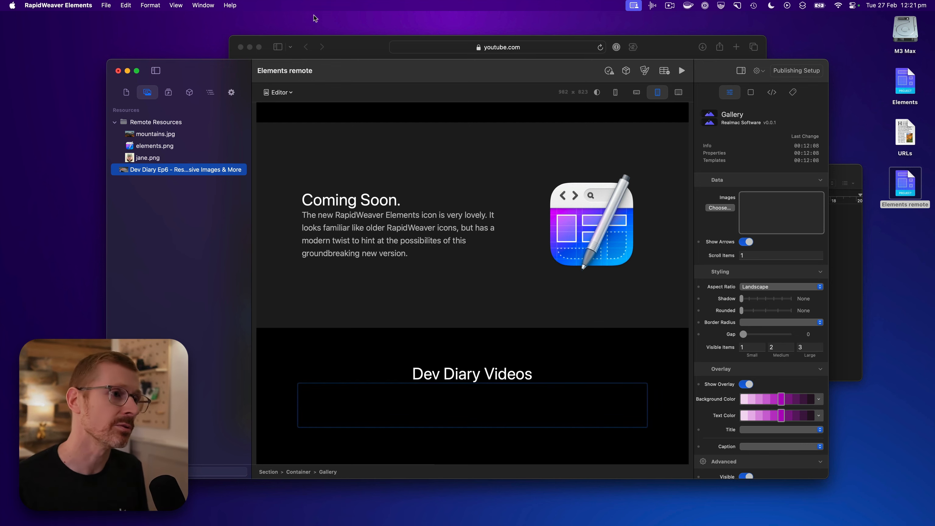
Add the RapidWeaver Elements Dev Diary YouTube playlist URL from Safari to the RapidWeaver Elements project resources
{"action": "left_click", "coordinate": [362, 51]}
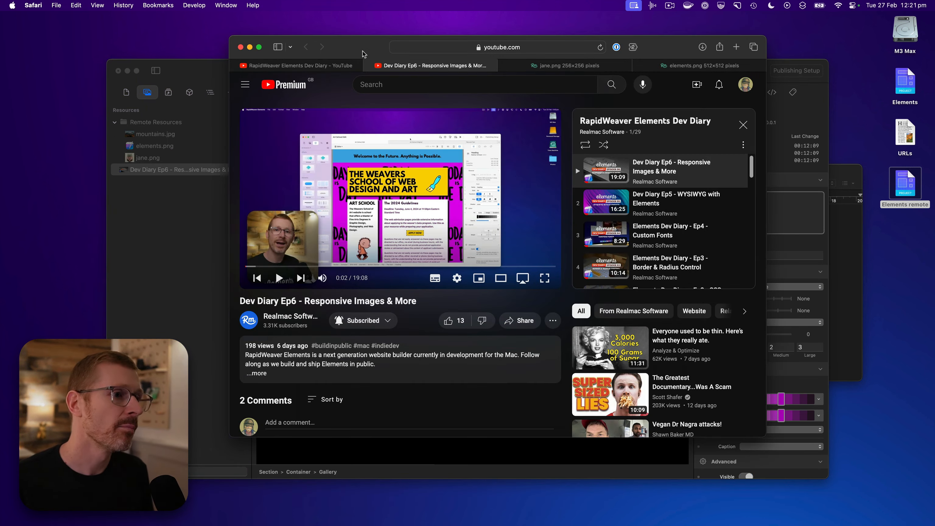
{"action": "left_click", "coordinate": [327, 68]}
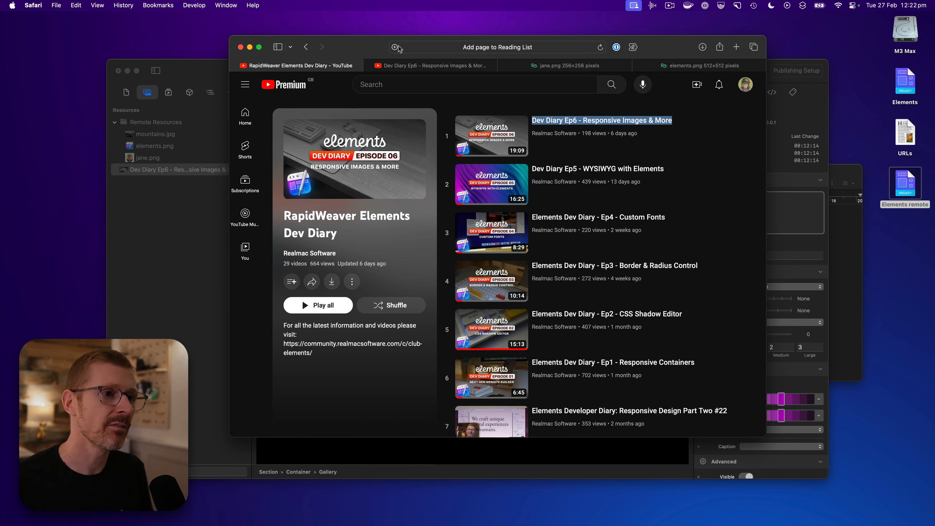
{"action": "left_click_drag", "start_coordinate": [393, 46], "coordinate": [140, 177]}
{"action": "left_click", "coordinate": [123, 194]}
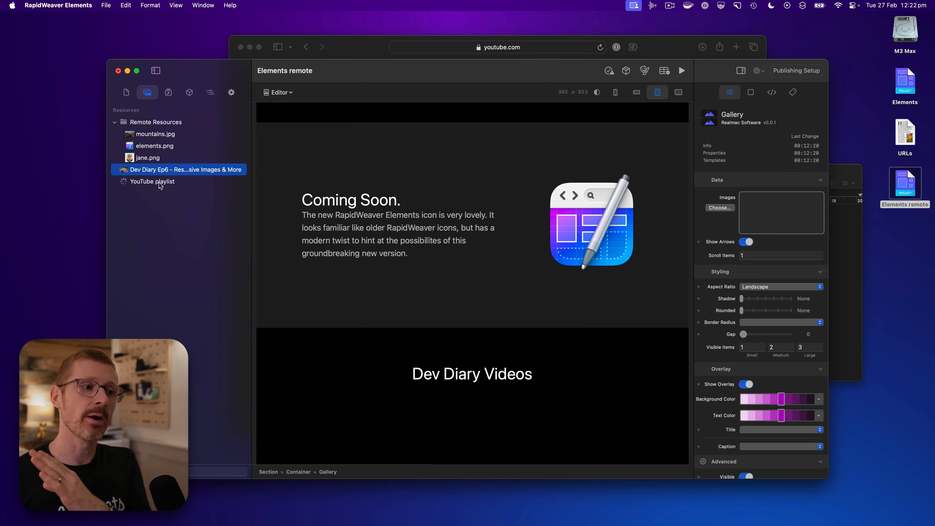
Look through the videos in the imported playlist folder, collapse and expand it, and check the resource options available for it
{"action": "scroll", "coordinate": [177, 265], "scroll_direction": "down", "scroll_amount": 4}
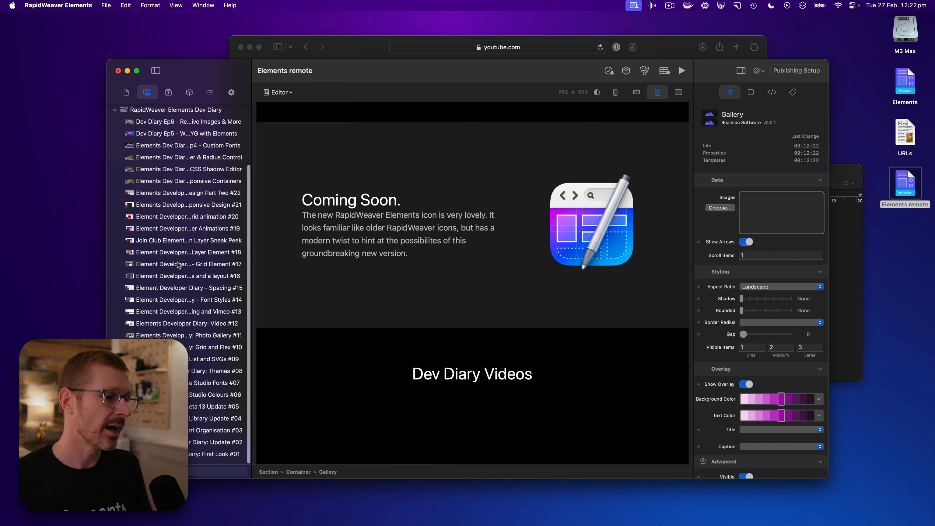
{"action": "scroll", "coordinate": [178, 265], "scroll_direction": "up", "scroll_amount": 4}
{"action": "left_click", "coordinate": [115, 181]}
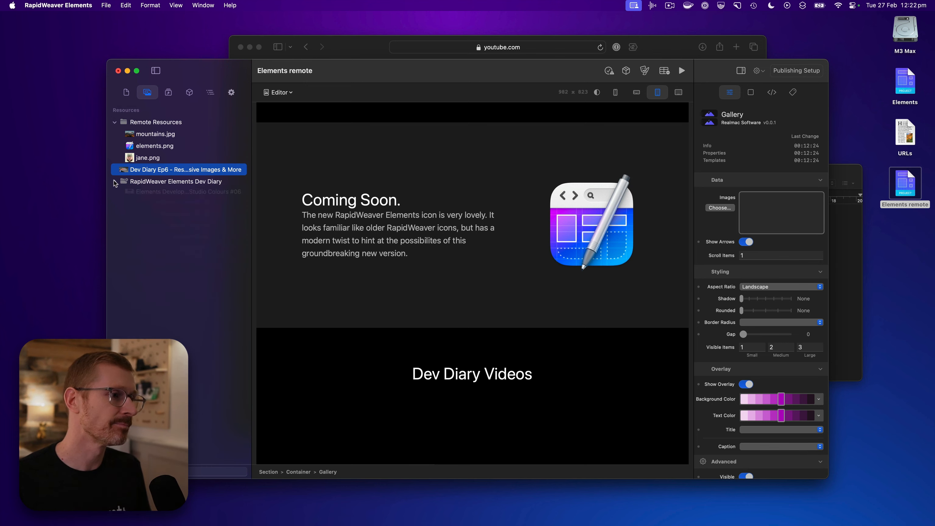
{"action": "left_click", "coordinate": [115, 181]}
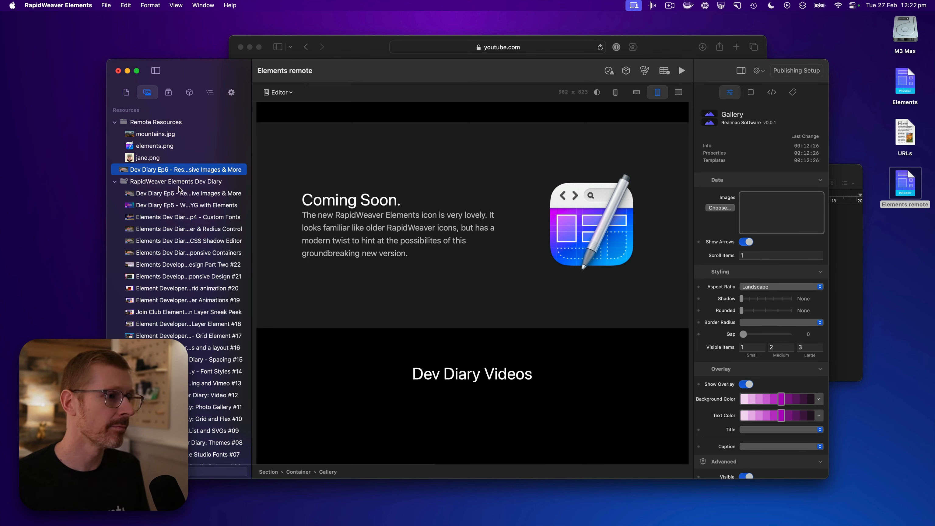
{"action": "right_click", "coordinate": [179, 186]}
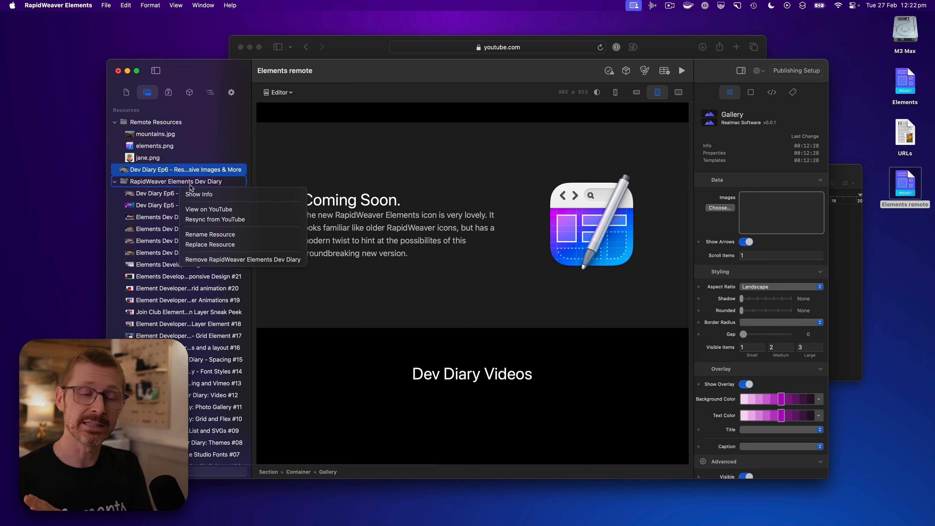
{"action": "left_click", "coordinate": [178, 171]}
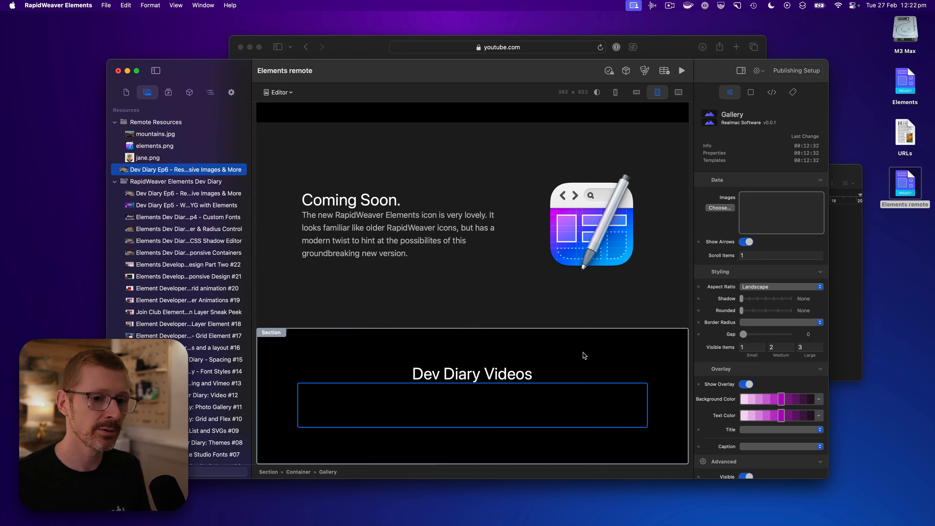
Assign the RapidWeaver Elements Dev Diary playlist folder as the Gallery's Images source and view the resulting gallery
{"action": "left_click_drag", "start_coordinate": [149, 181], "coordinate": [774, 213]}
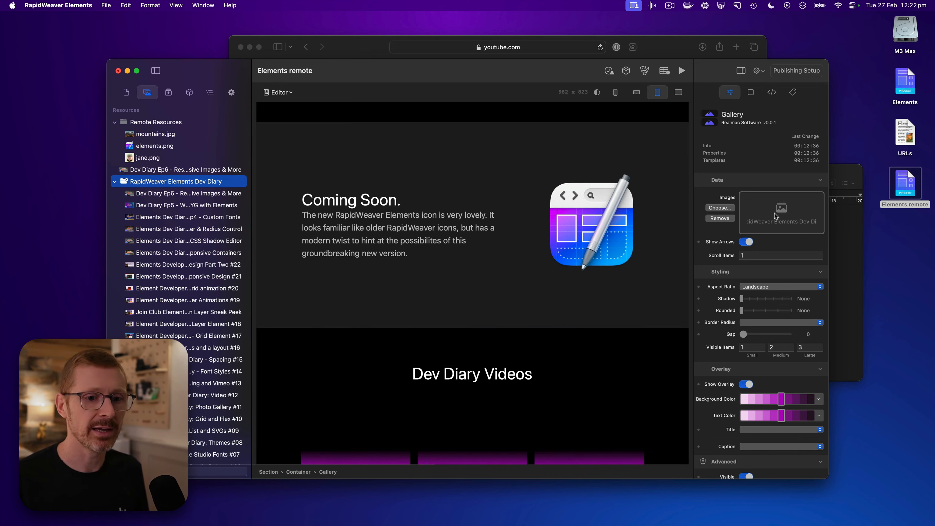
{"action": "scroll", "coordinate": [519, 283], "scroll_direction": "down", "scroll_amount": 2}
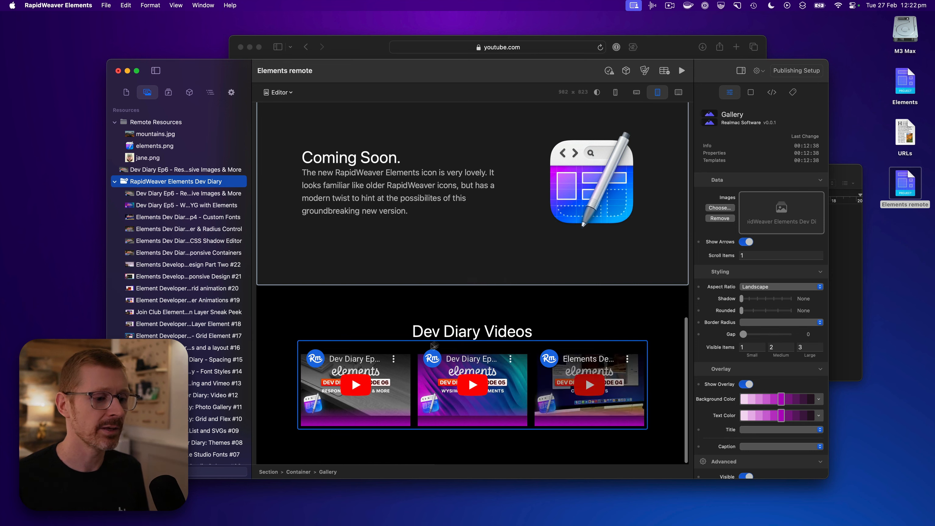
Preview the current page in Safari and go to its Dev Diary Videos gallery
{"action": "left_click", "coordinate": [669, 47]}
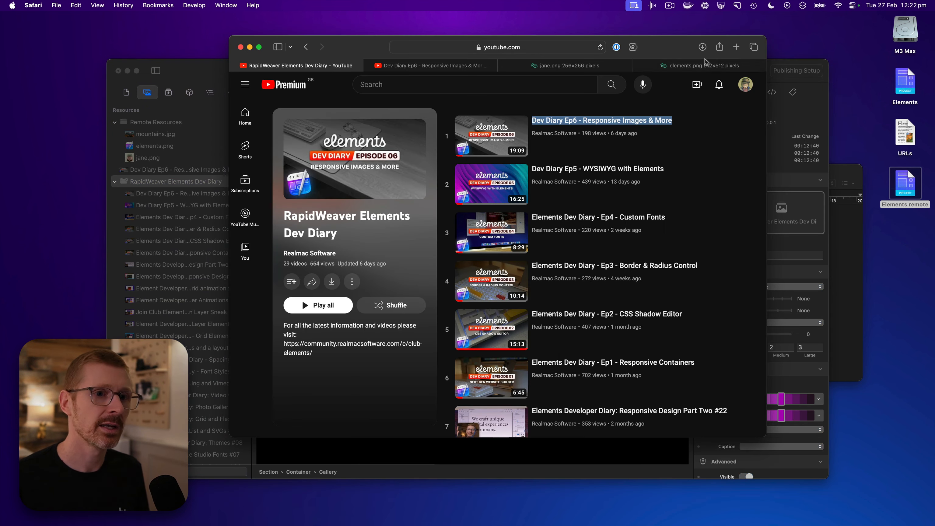
{"action": "left_click", "coordinate": [704, 66]}
{"action": "left_click", "coordinate": [825, 170]}
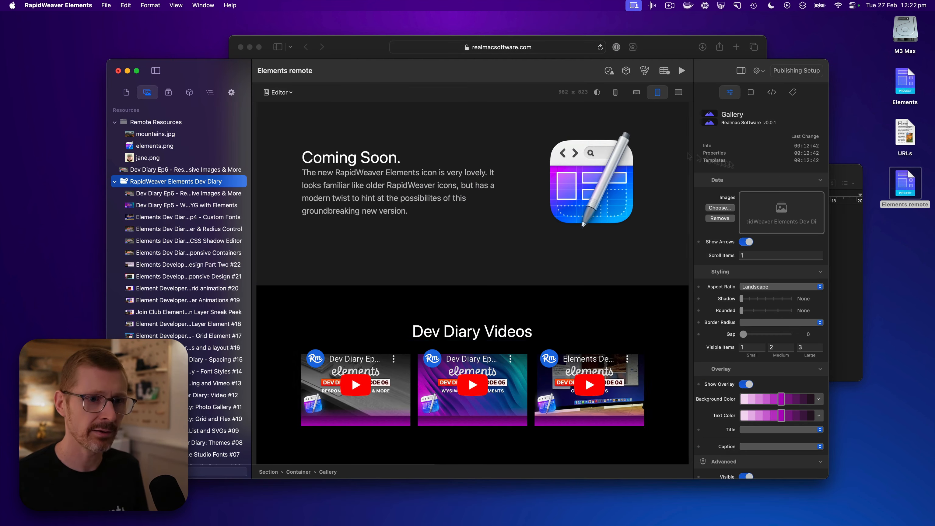
{"action": "left_click", "coordinate": [109, 5]}
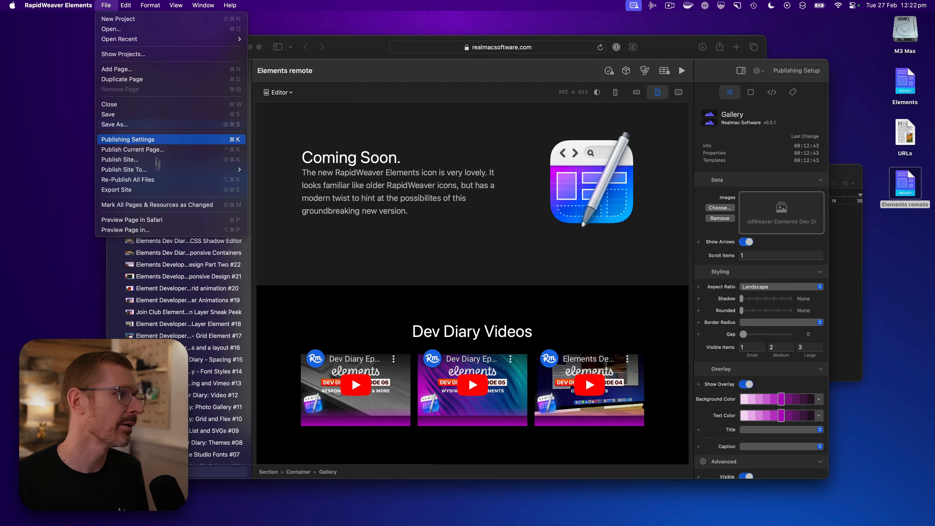
{"action": "left_click", "coordinate": [161, 221]}
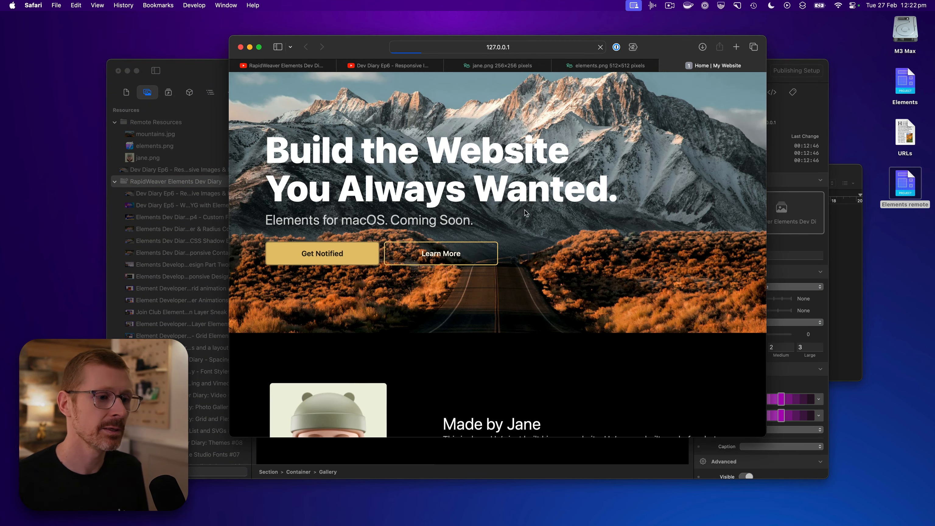
{"action": "scroll", "coordinate": [525, 216], "scroll_direction": "down", "scroll_amount": 15}
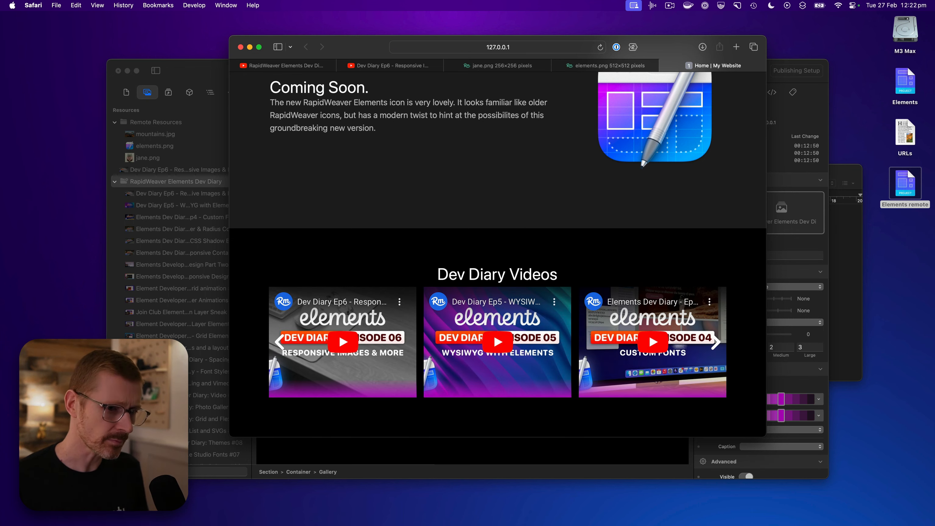
Advance through the Dev Diary Videos gallery, go back to its first videos, and return to the RapidWeaver Elements project
{"action": "left_click", "coordinate": [716, 344]}
{"action": "left_click", "coordinate": [716, 343]}
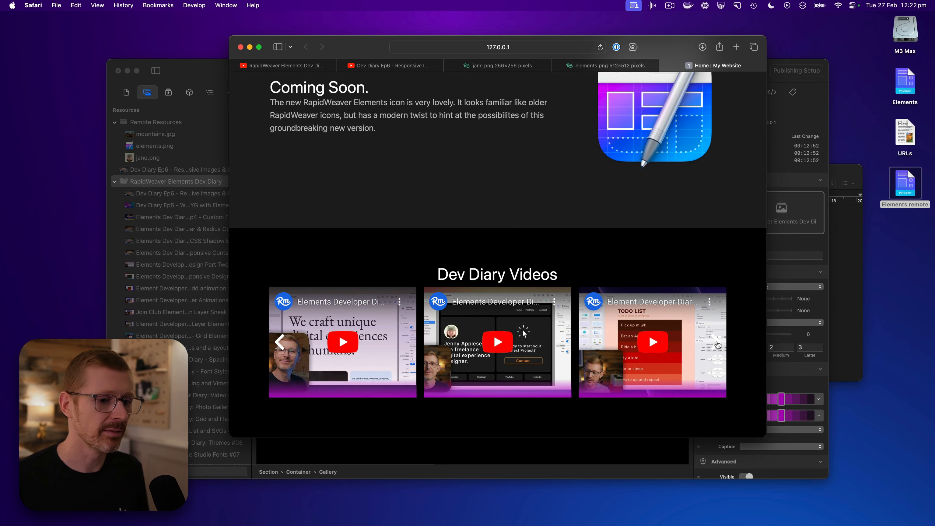
{"action": "left_click", "coordinate": [717, 344]}
{"action": "left_click", "coordinate": [280, 343]}
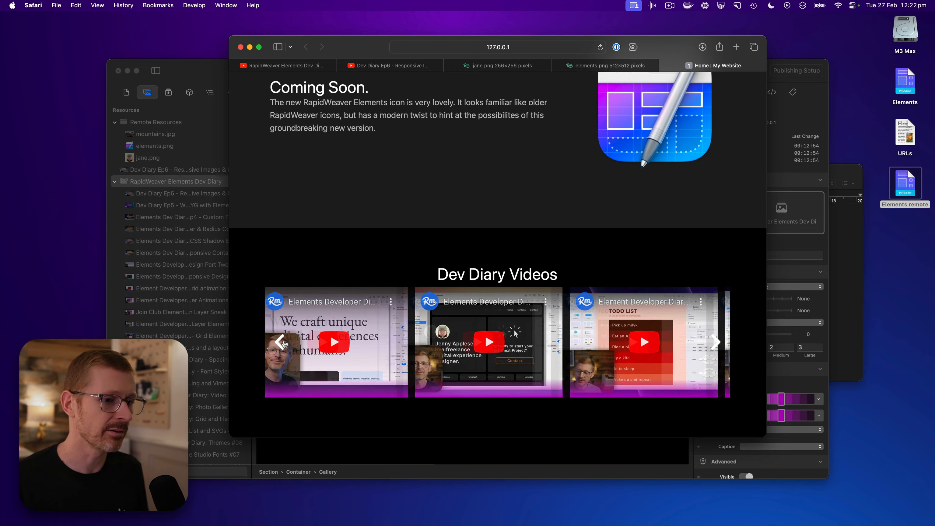
{"action": "left_click", "coordinate": [282, 343]}
{"action": "left_click", "coordinate": [282, 344]}
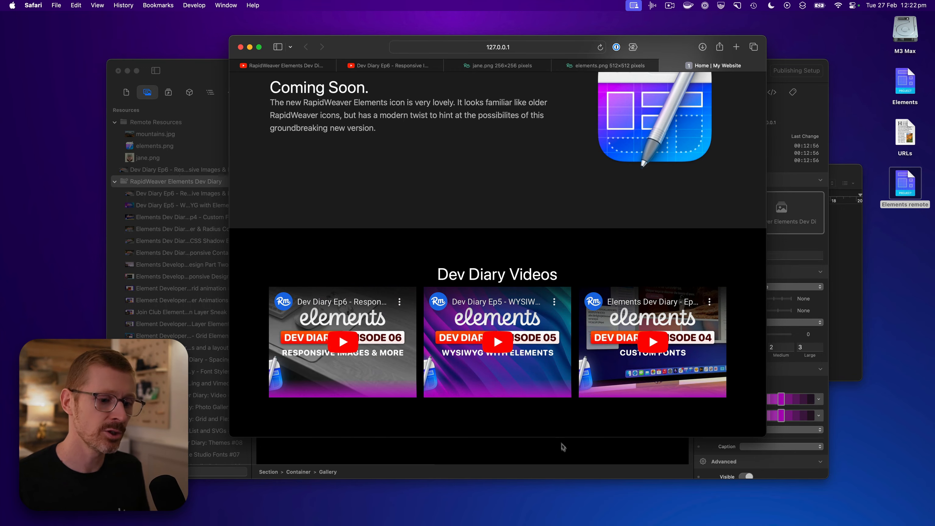
{"action": "left_click", "coordinate": [567, 454]}
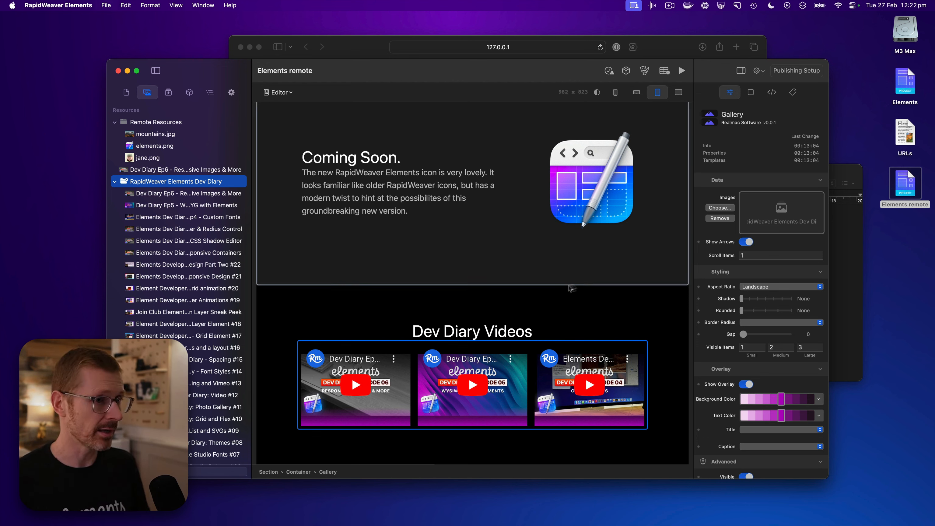
Check the file size of the Elements remote project on the desktop in its Finder info, look over the project's resource list, and close the info
{"action": "left_click", "coordinate": [904, 183]}
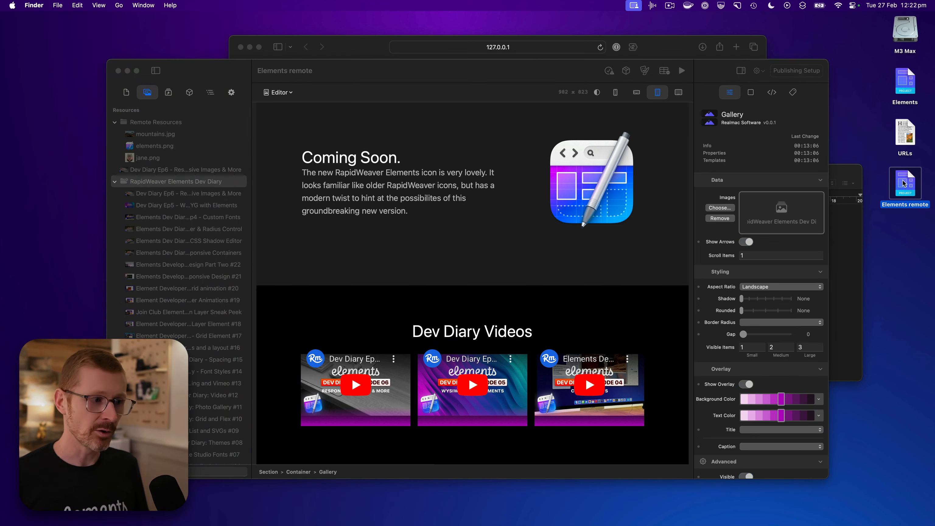
{"action": "key", "text": "super+i"}
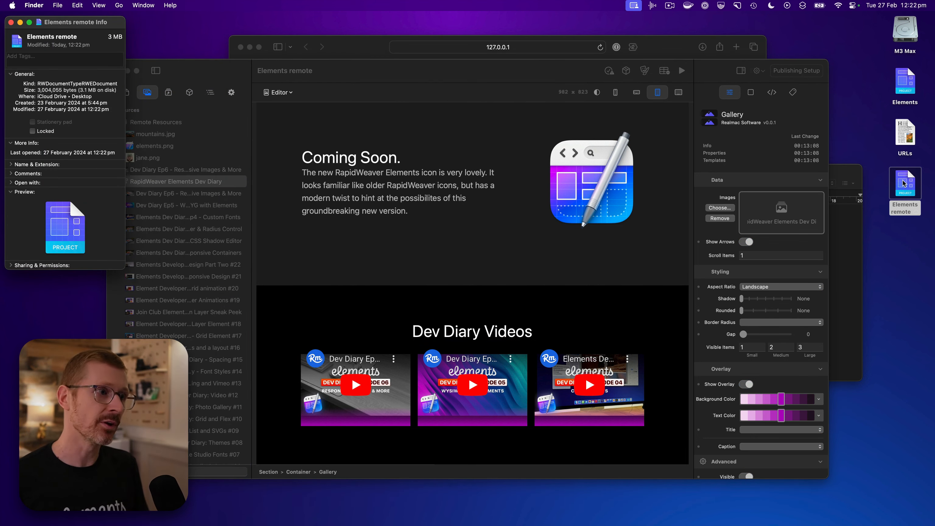
{"action": "left_click", "coordinate": [489, 300]}
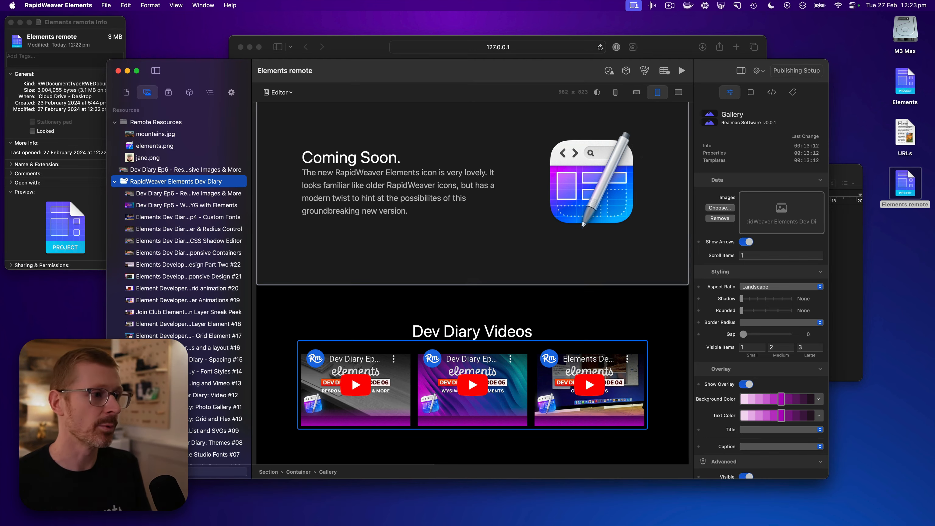
{"action": "scroll", "coordinate": [227, 251], "scroll_direction": "down", "scroll_amount": 5}
{"action": "scroll", "coordinate": [226, 250], "scroll_direction": "up", "scroll_amount": 5}
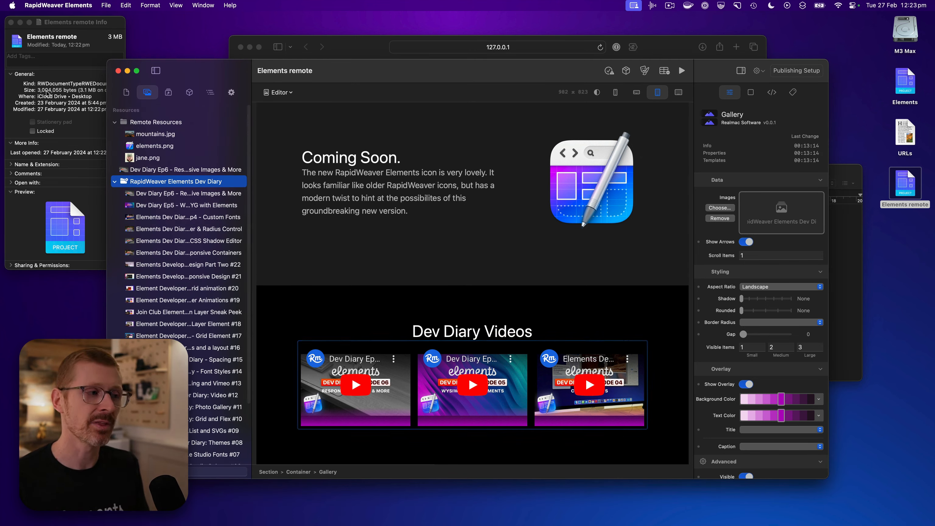
{"action": "left_click", "coordinate": [45, 81]}
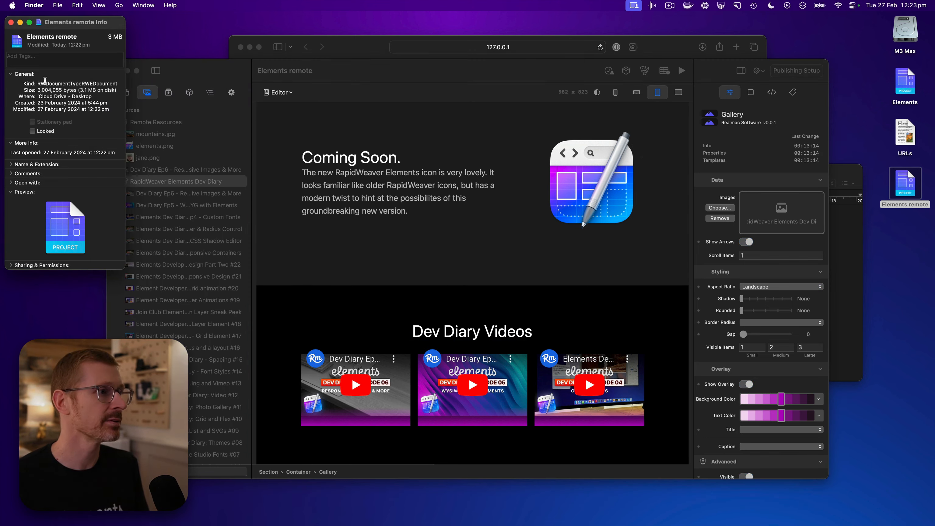
{"action": "left_click", "coordinate": [11, 23]}
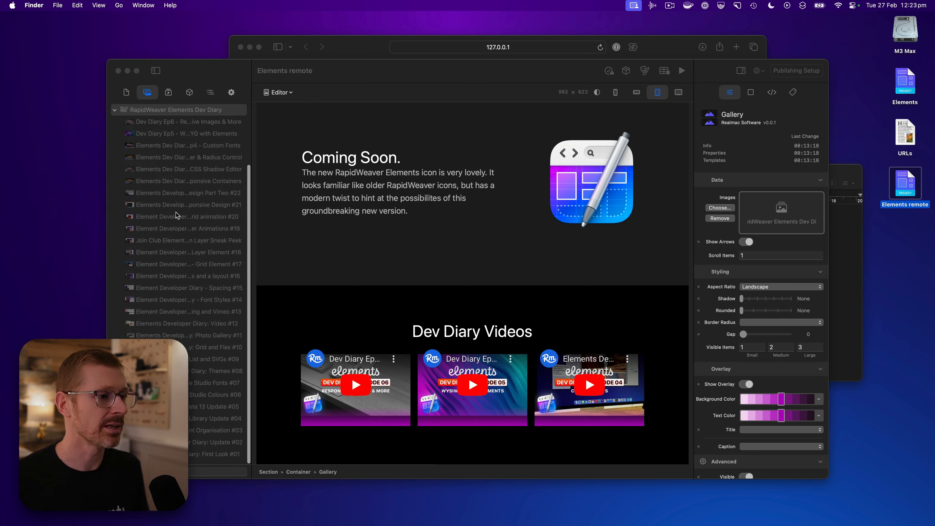
Return to the page's hero section in RapidWeaver Elements, collapse the RapidWeaver Elements Dev Diary folder, and go through the remaining resources
{"action": "left_click", "coordinate": [575, 311]}
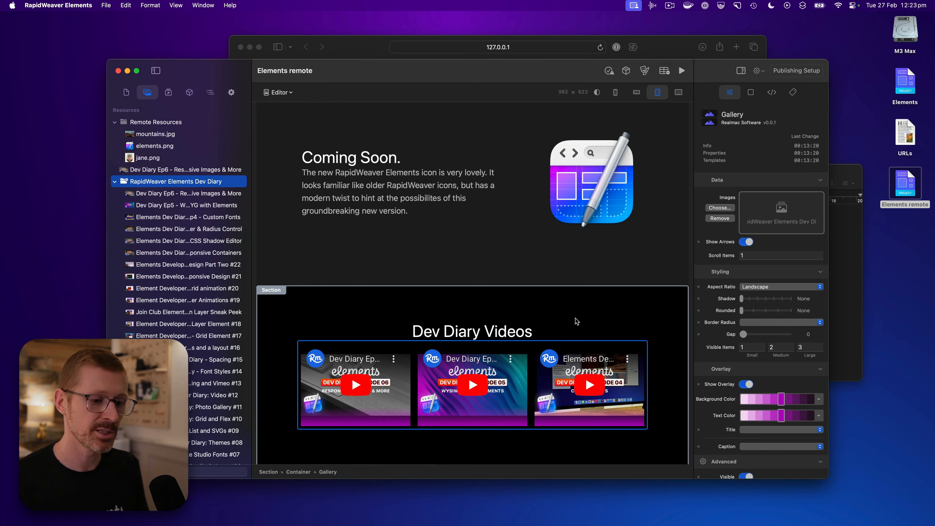
{"action": "scroll", "coordinate": [574, 317], "scroll_direction": "up", "scroll_amount": 1}
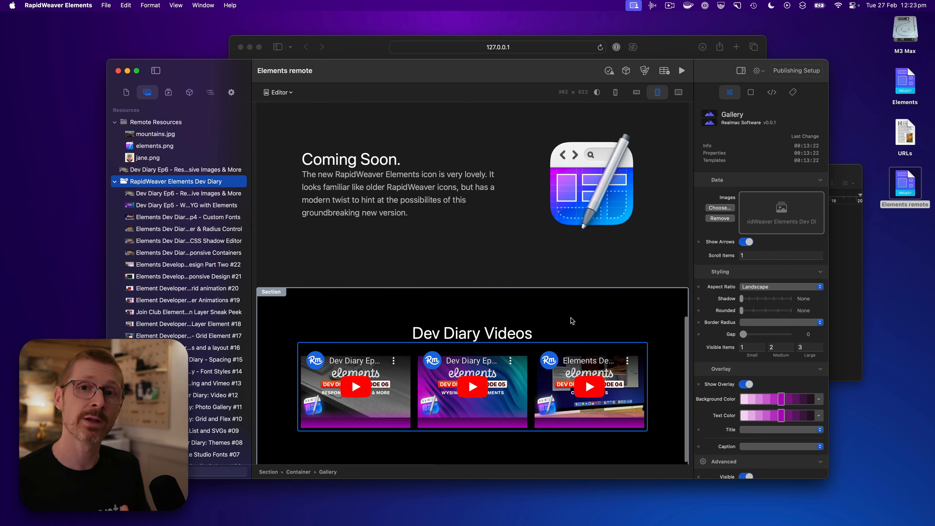
{"action": "scroll", "coordinate": [569, 315], "scroll_direction": "up", "scroll_amount": 5}
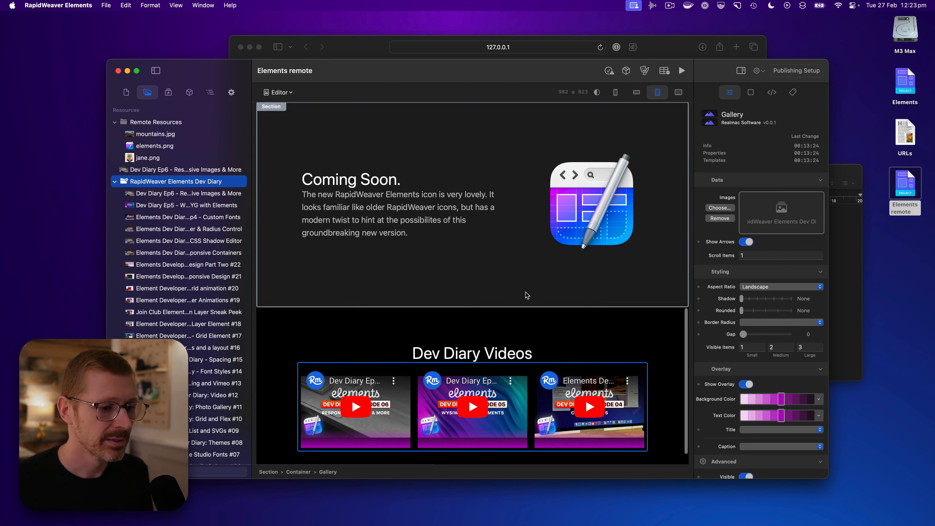
{"action": "scroll", "coordinate": [526, 292], "scroll_direction": "up", "scroll_amount": 10}
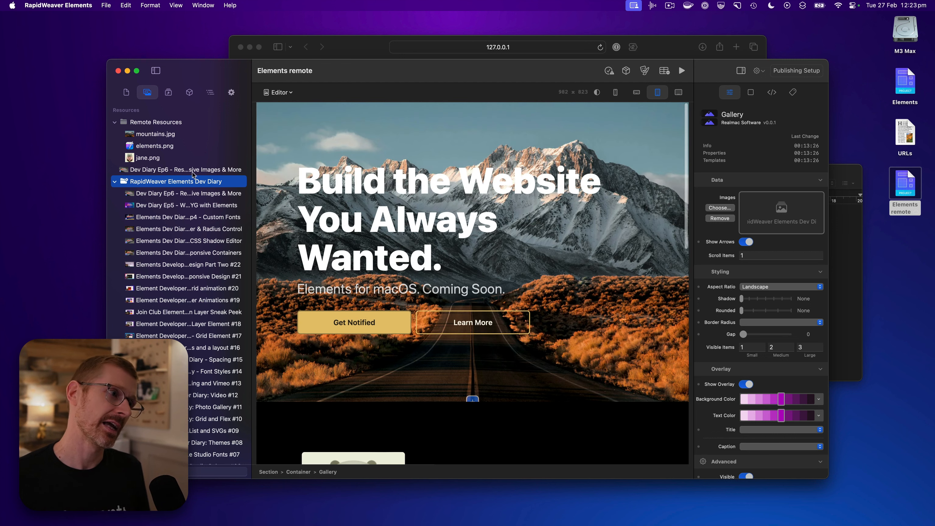
{"action": "left_click", "coordinate": [114, 182]}
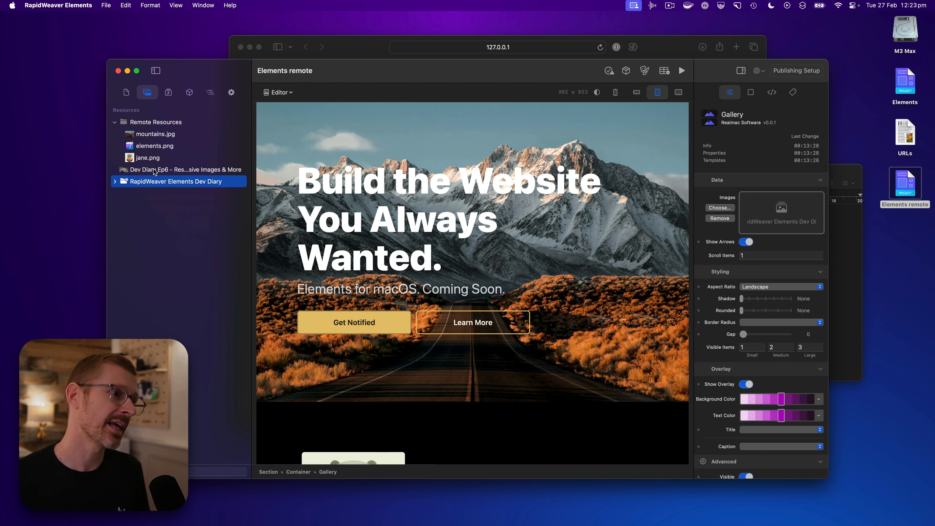
{"action": "left_click", "coordinate": [163, 168]}
{"action": "left_click", "coordinate": [160, 157]}
{"action": "left_click", "coordinate": [159, 146]}
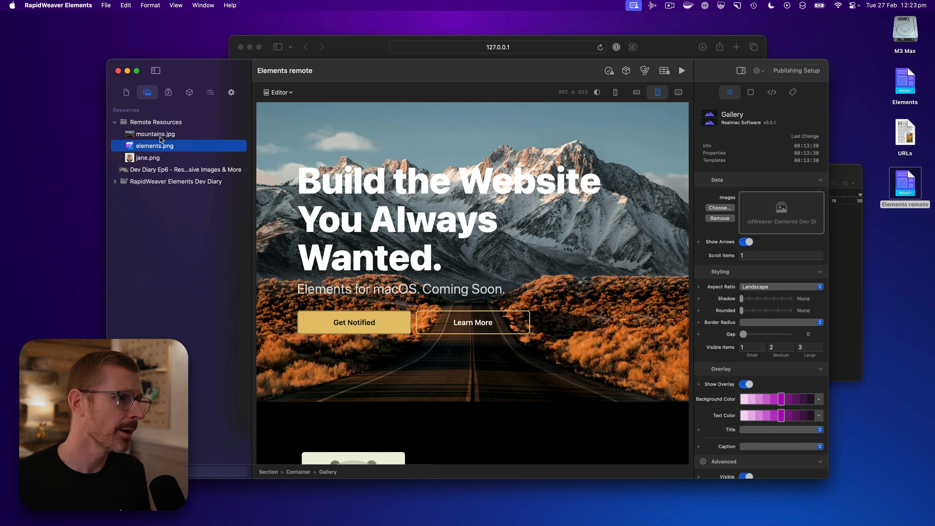
{"action": "left_click", "coordinate": [161, 134]}
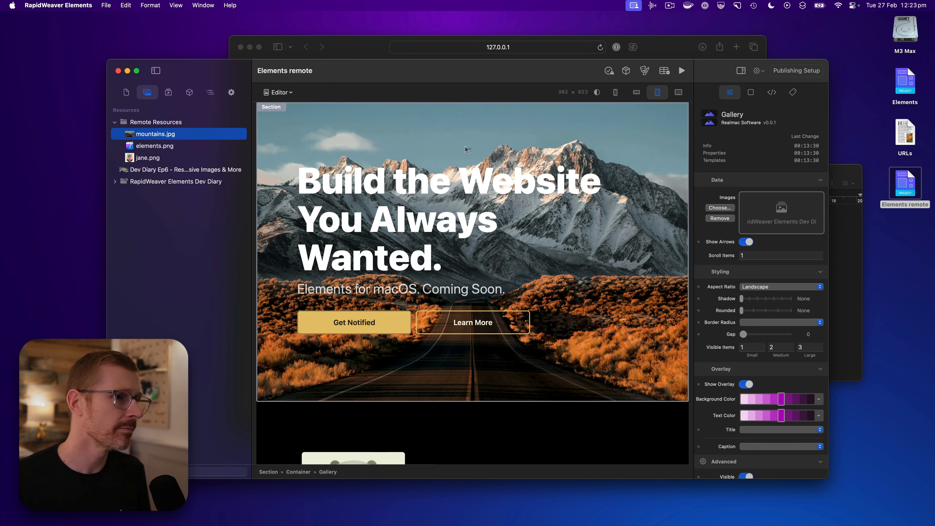
{"action": "right_click", "coordinate": [180, 135]}
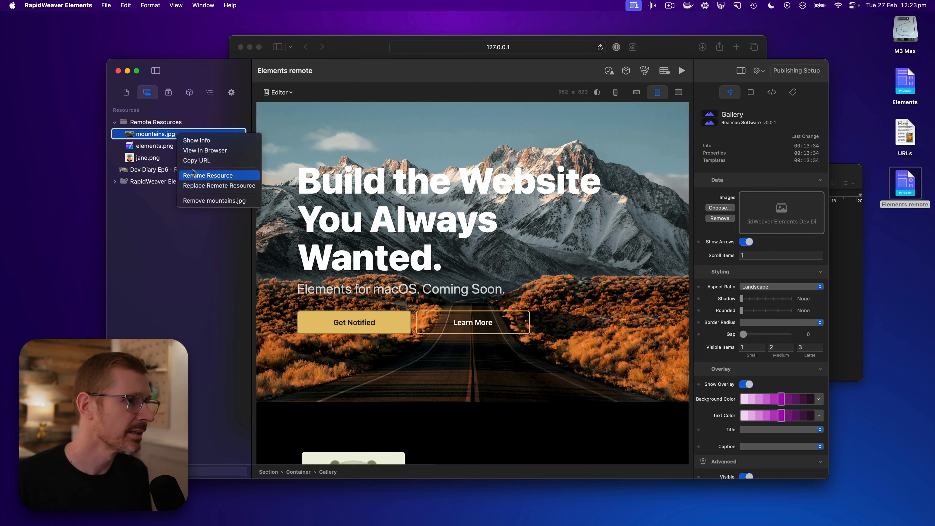
{"action": "left_click", "coordinate": [200, 141]}
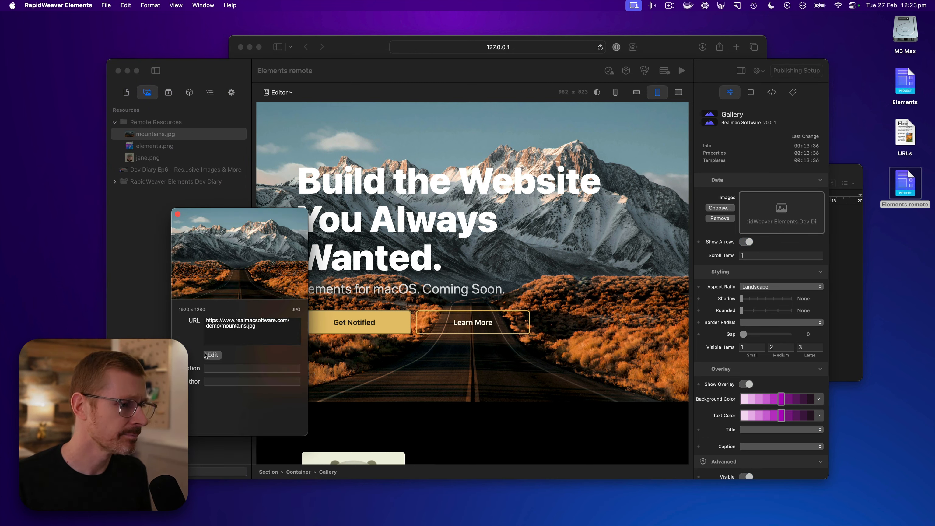
{"action": "left_click", "coordinate": [216, 355]}
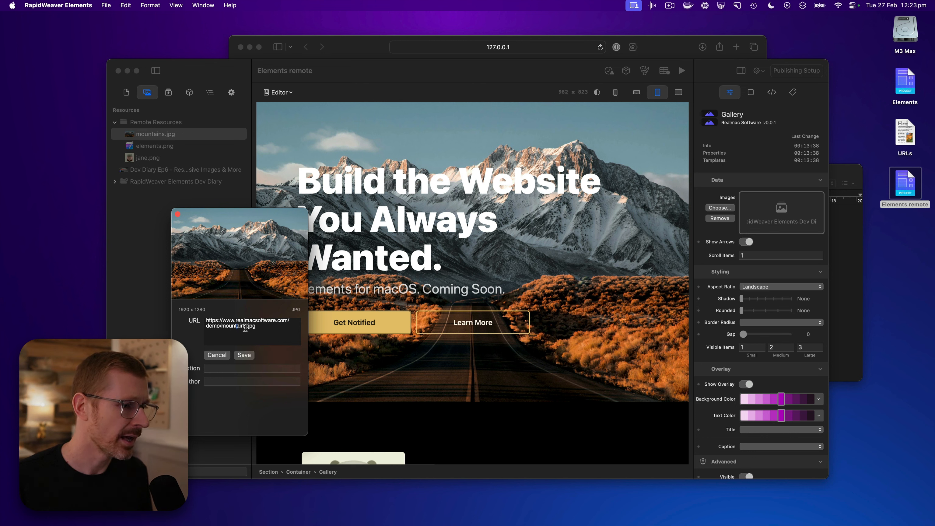
{"action": "left_click_drag", "start_coordinate": [247, 327], "coordinate": [229, 328]}
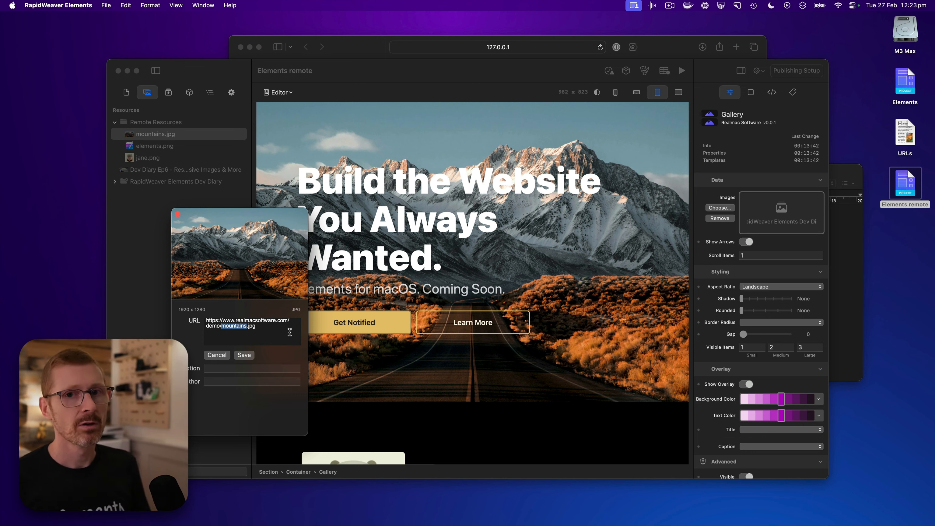
{"action": "type", "text": "sunshine"}
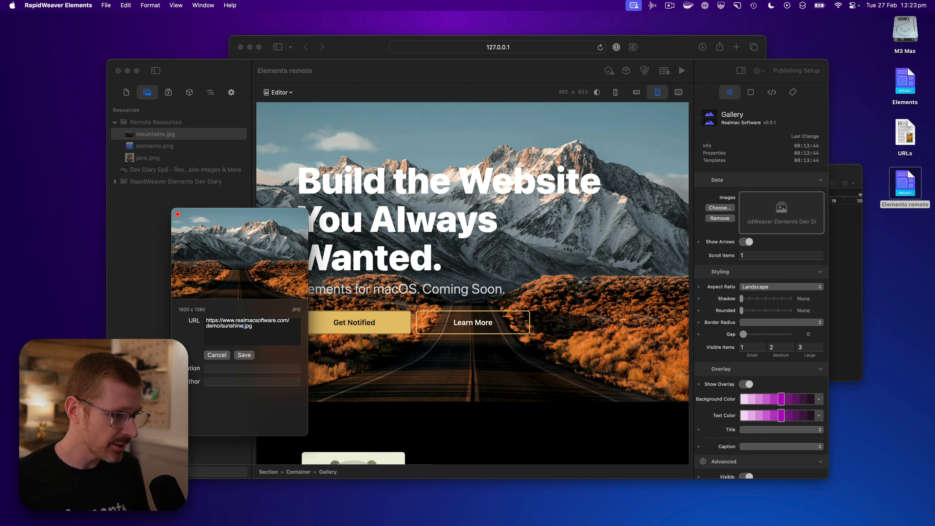
{"action": "left_click", "coordinate": [246, 354]}
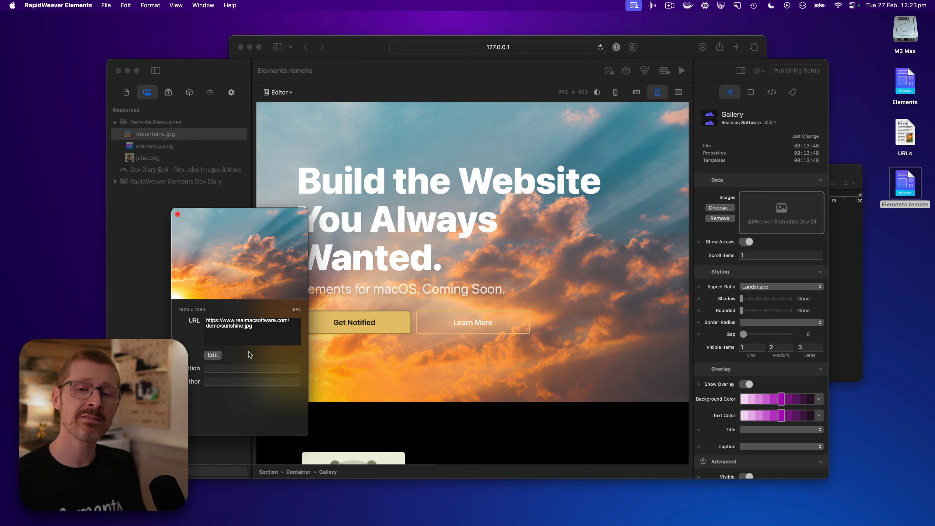
{"action": "left_click", "coordinate": [178, 214]}
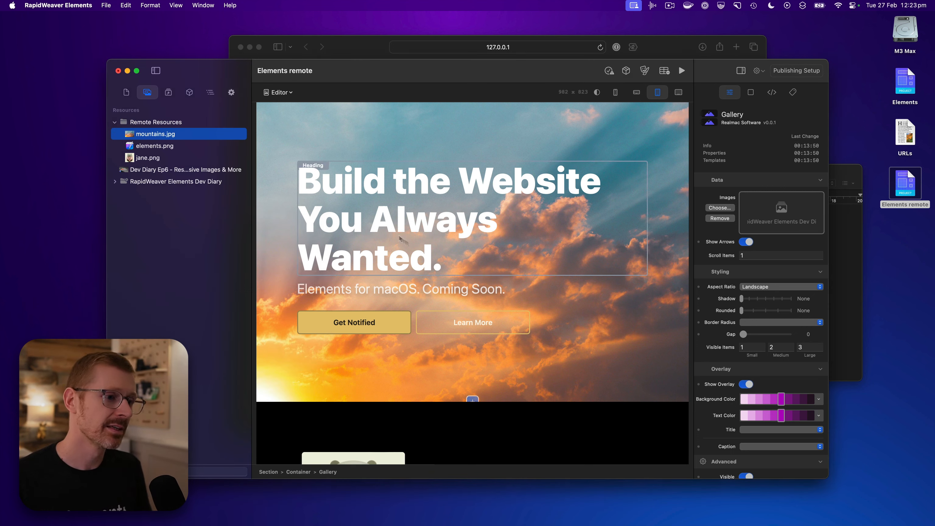
Select the hero section and enable the overlay on its background image
{"action": "left_click", "coordinate": [667, 381]}
{"action": "scroll", "coordinate": [703, 398], "scroll_direction": "down", "scroll_amount": 1}
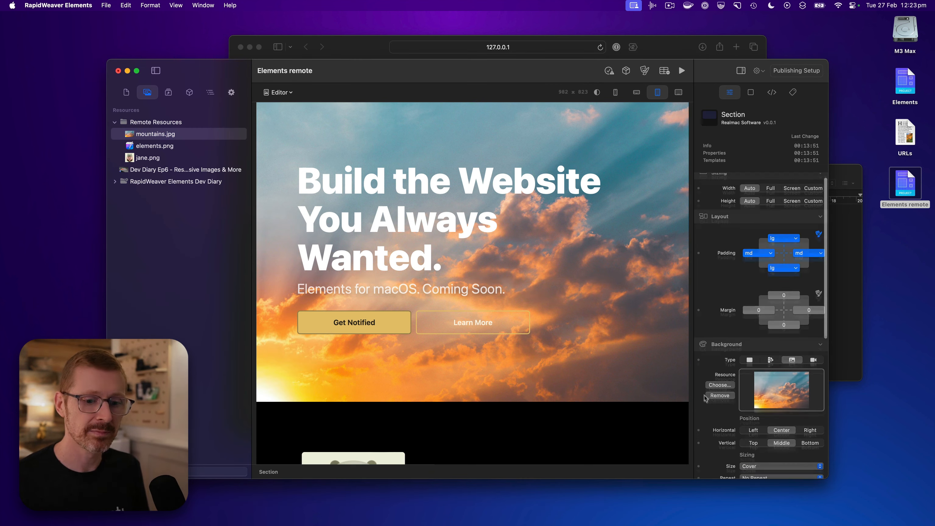
{"action": "scroll", "coordinate": [704, 398], "scroll_direction": "down", "scroll_amount": 5}
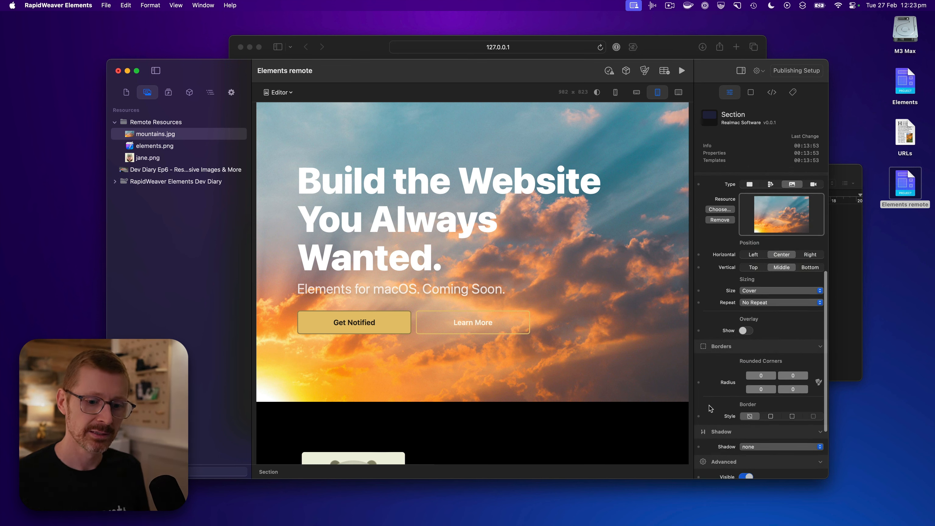
{"action": "scroll", "coordinate": [709, 405], "scroll_direction": "down", "scroll_amount": 2}
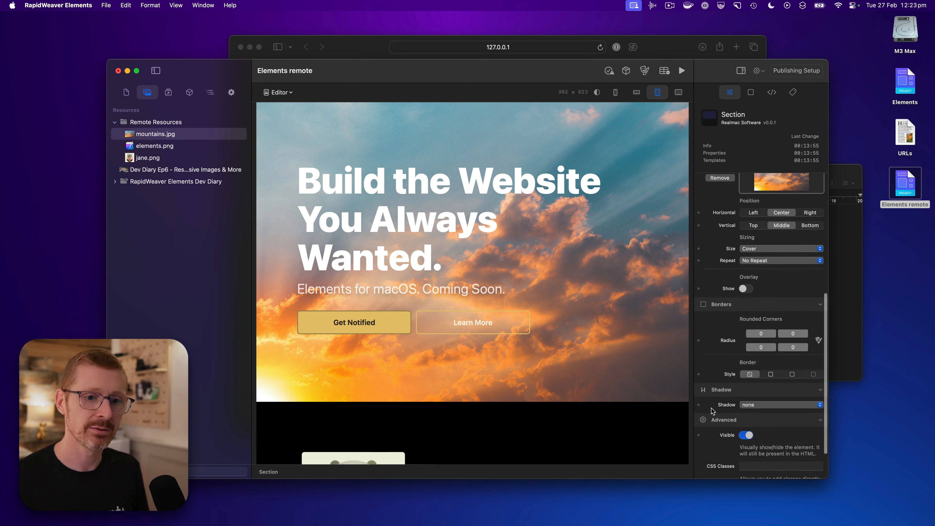
{"action": "scroll", "coordinate": [712, 409], "scroll_direction": "up", "scroll_amount": 5}
{"action": "left_click", "coordinate": [746, 383]}
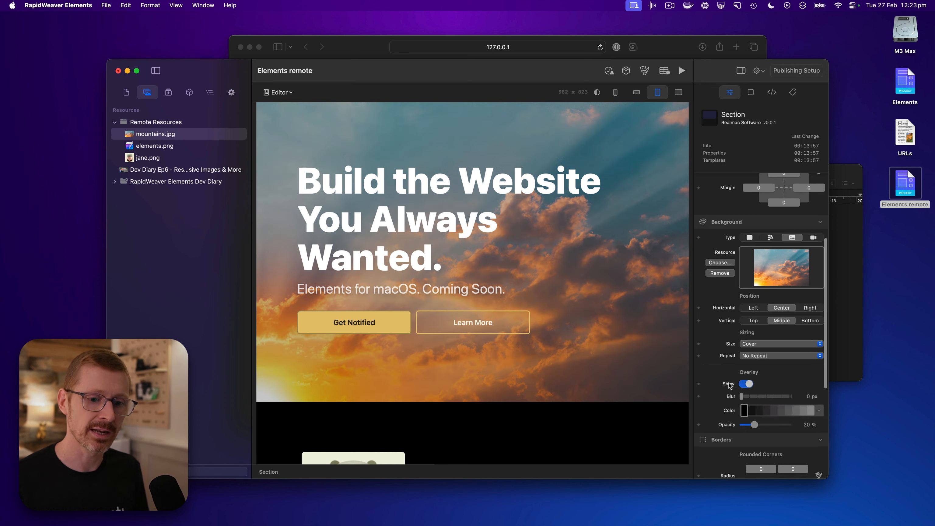
Set the hero background overlay's color to tertiary and its blur to 7 px
{"action": "scroll", "coordinate": [773, 390], "scroll_direction": "down", "scroll_amount": 1}
{"action": "left_click", "coordinate": [819, 395]}
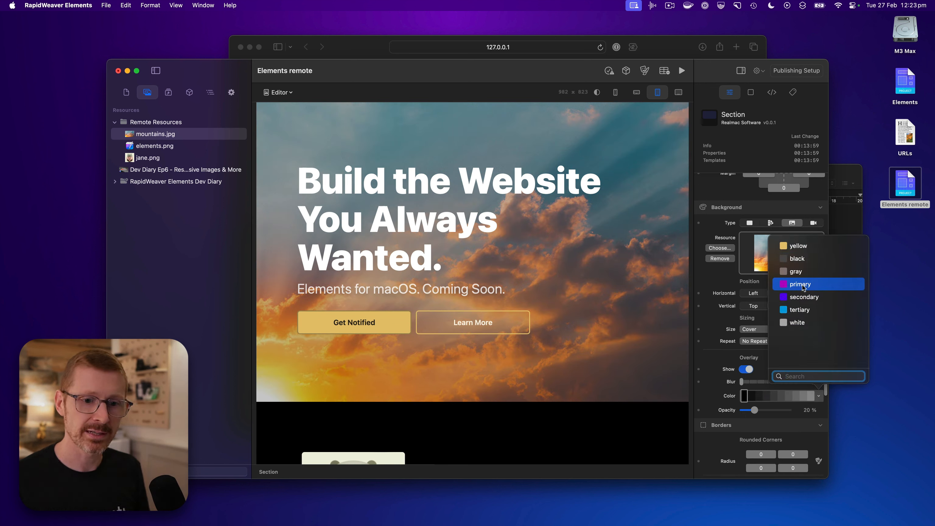
{"action": "left_click", "coordinate": [801, 309]}
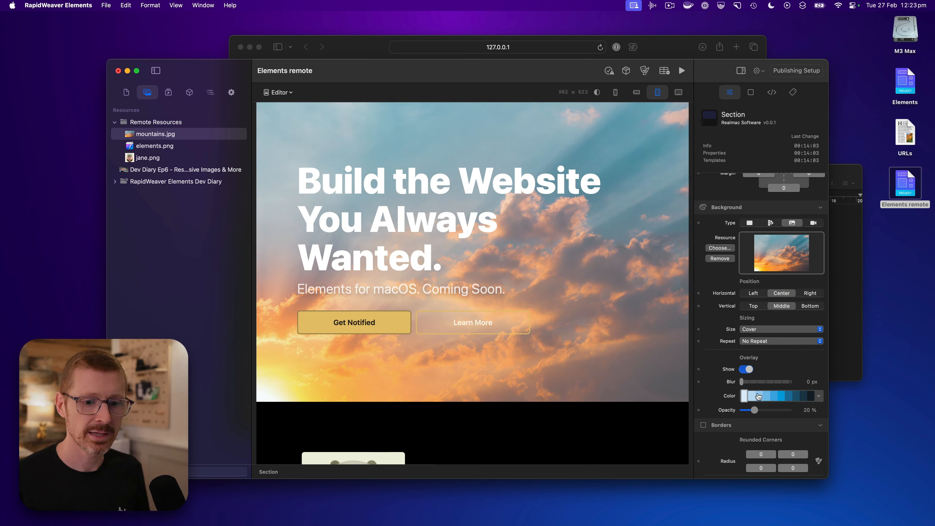
{"action": "mouse_move", "coordinate": [741, 382]}
{"action": "left_mouse_down"}
{"action": "mouse_move", "coordinate": [759, 383]}
{"action": "mouse_move", "coordinate": [749, 383]}
{"action": "left_mouse_up"}
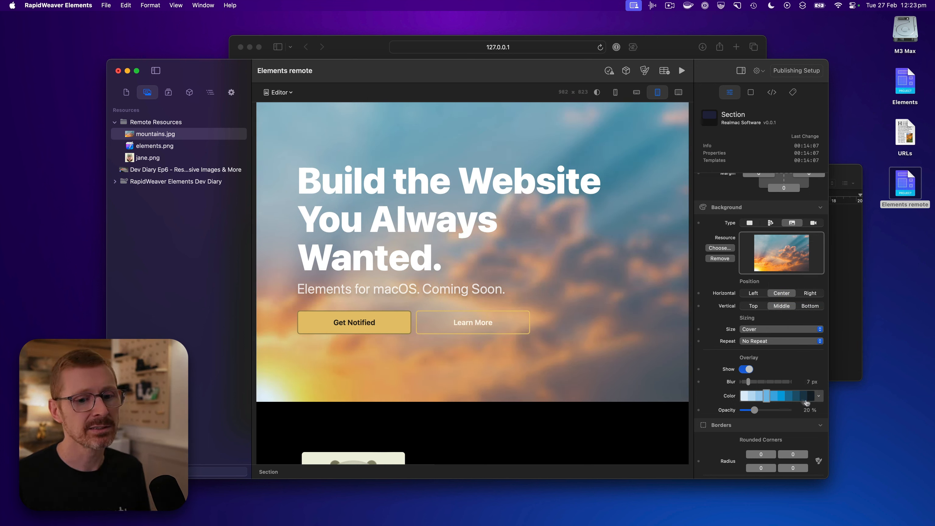
Change the hero background overlay's color to primary and set its opacity to 46 %
{"action": "left_click", "coordinate": [819, 396]}
{"action": "left_click", "coordinate": [807, 284]}
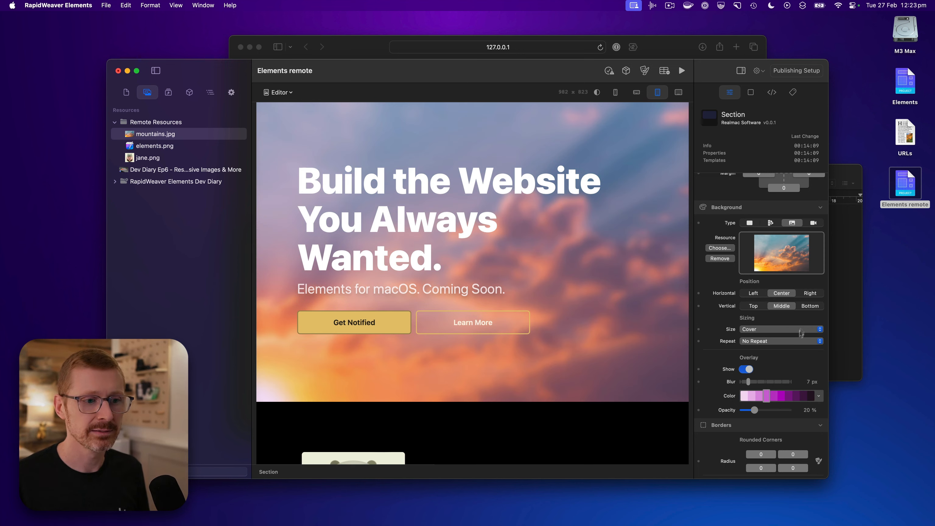
{"action": "left_click", "coordinate": [764, 410]}
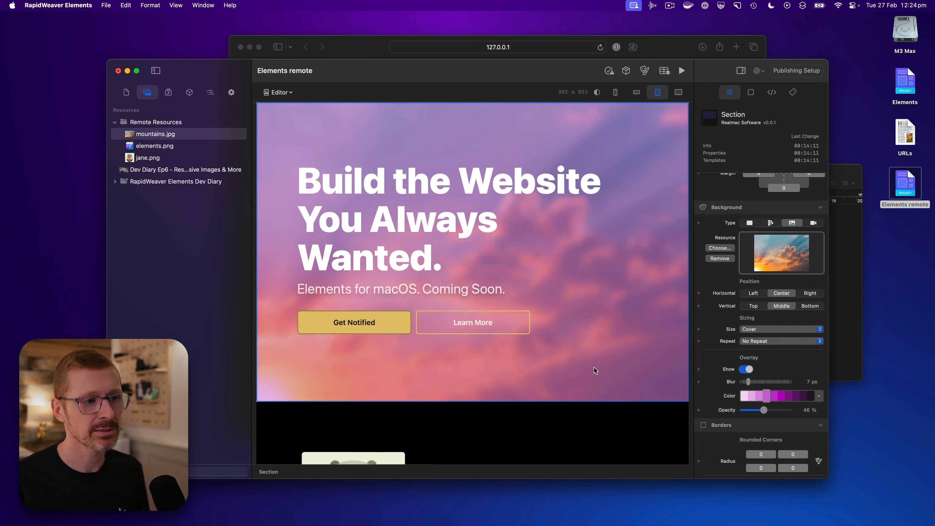